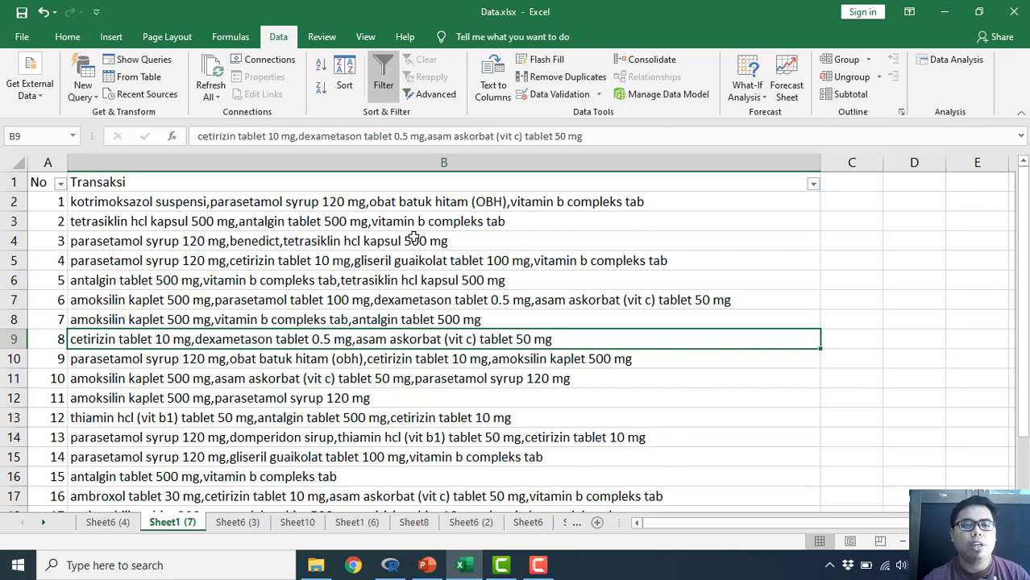
Review the transaction list in Sheet1 (7), then the single-item sales counts and support table in Sheet6 (4).
{"action": "scroll", "coordinate": [234, 250], "scroll_direction": "down", "scroll_amount": 3}
{"action": "scroll", "coordinate": [255, 314], "scroll_direction": "up", "scroll_amount": 3}
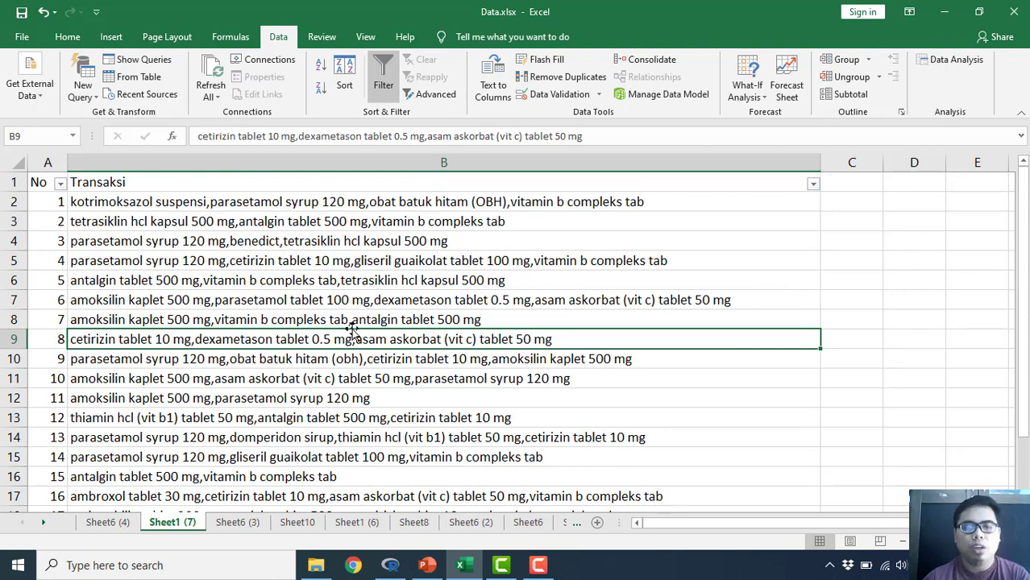
{"action": "left_click", "coordinate": [108, 524]}
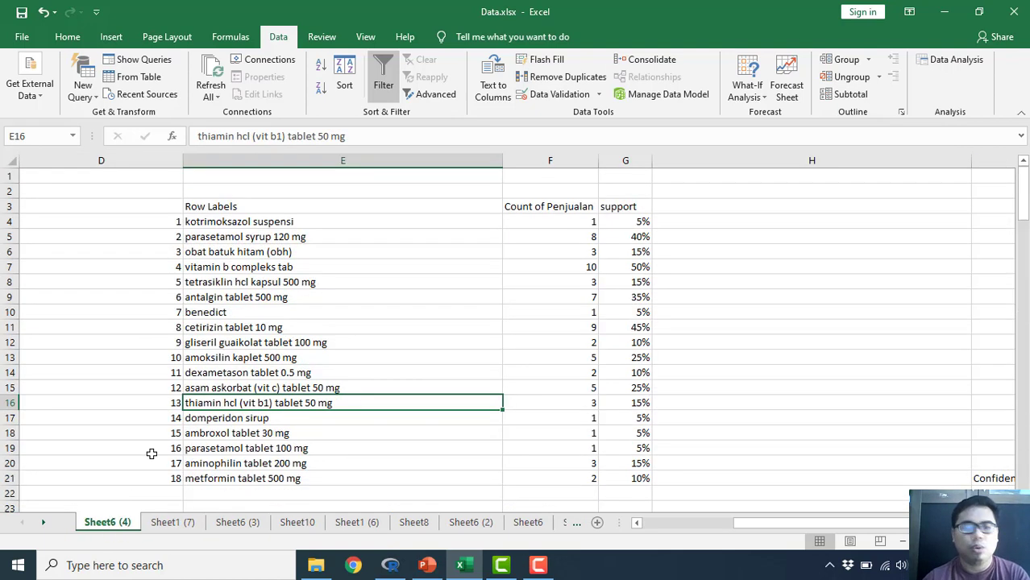
{"action": "scroll", "coordinate": [249, 276], "scroll_direction": "down", "scroll_amount": 1}
{"action": "scroll", "coordinate": [250, 276], "scroll_direction": "up", "scroll_amount": 1}
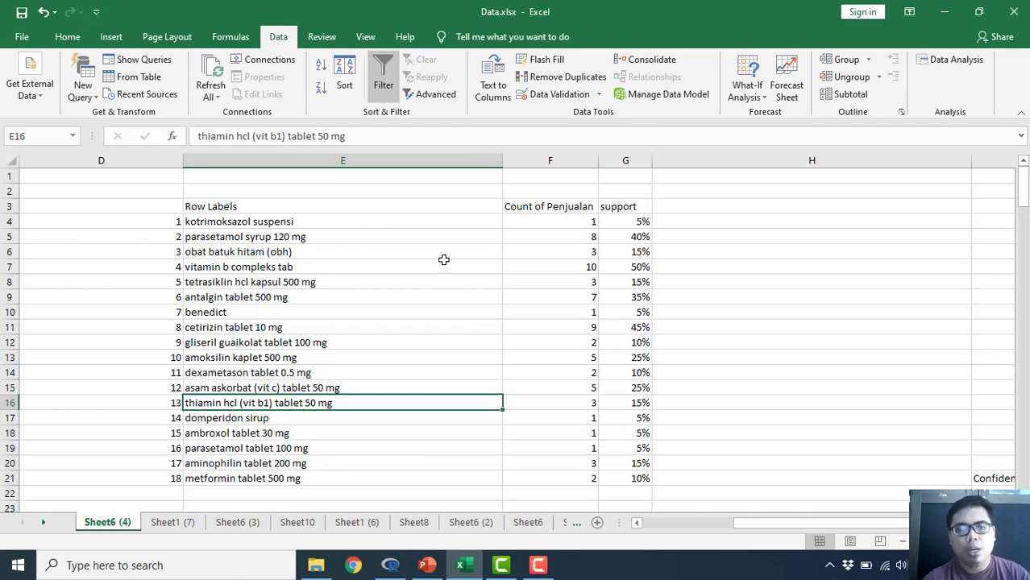
{"action": "scroll", "coordinate": [443, 259], "scroll_direction": "up", "scroll_amount": 1, "text": "ctrl"}
{"action": "left_click_drag", "start_coordinate": [825, 526], "coordinate": [797, 534]}
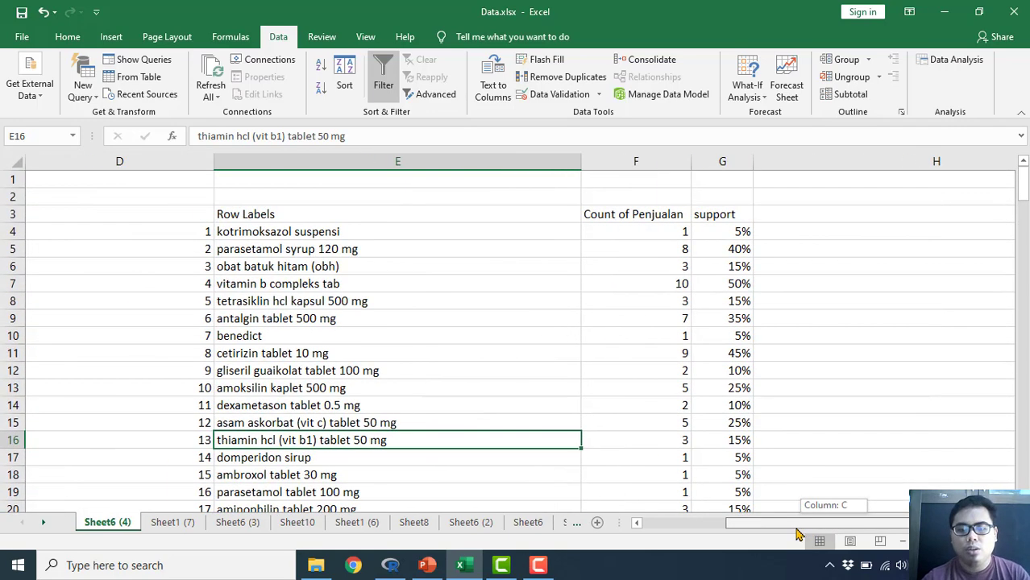
{"action": "left_click", "coordinate": [604, 237]}
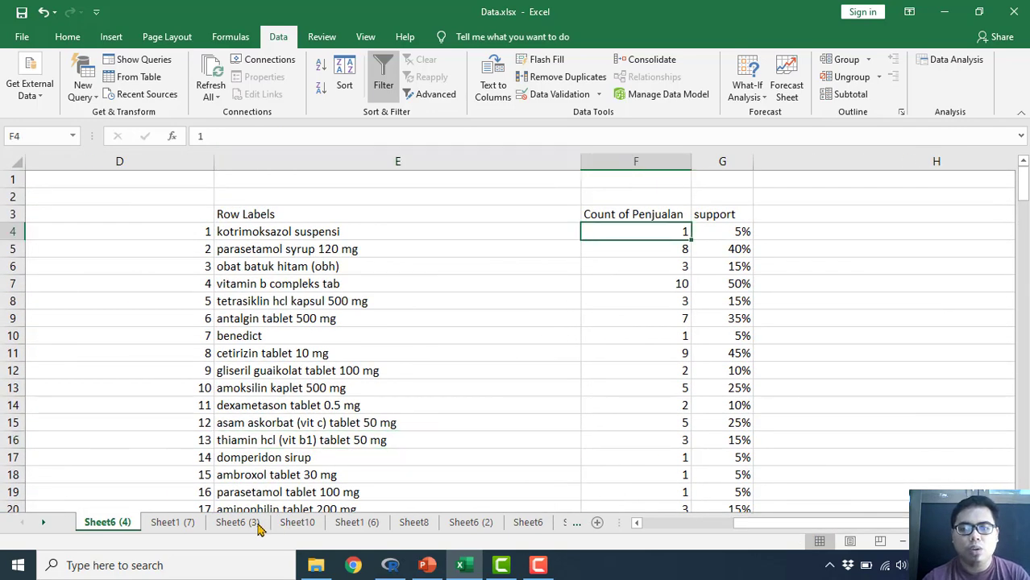
Compare all transactions in Sheet1 (7) with the Count of Penjualan values per item in Sheet6 (4).
{"action": "left_click", "coordinate": [172, 523]}
{"action": "scroll", "coordinate": [152, 388], "scroll_direction": "down", "scroll_amount": 2}
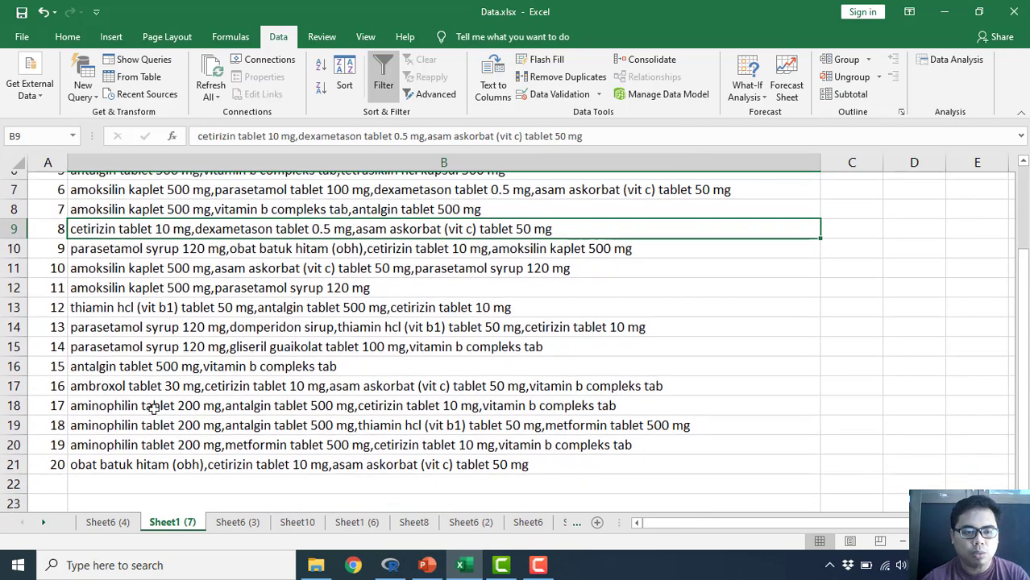
{"action": "scroll", "coordinate": [161, 363], "scroll_direction": "up", "scroll_amount": 2}
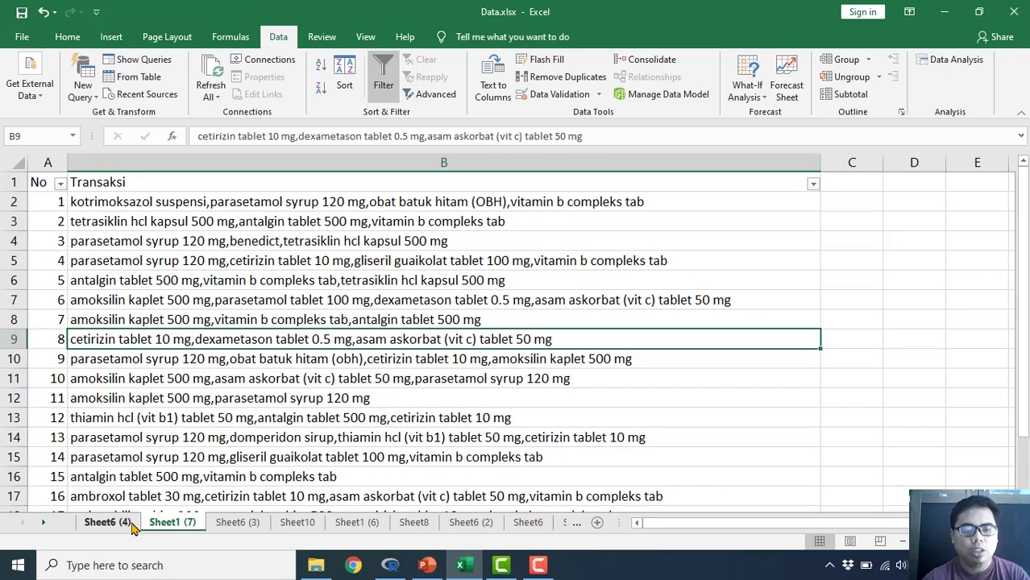
{"action": "left_click", "coordinate": [107, 523]}
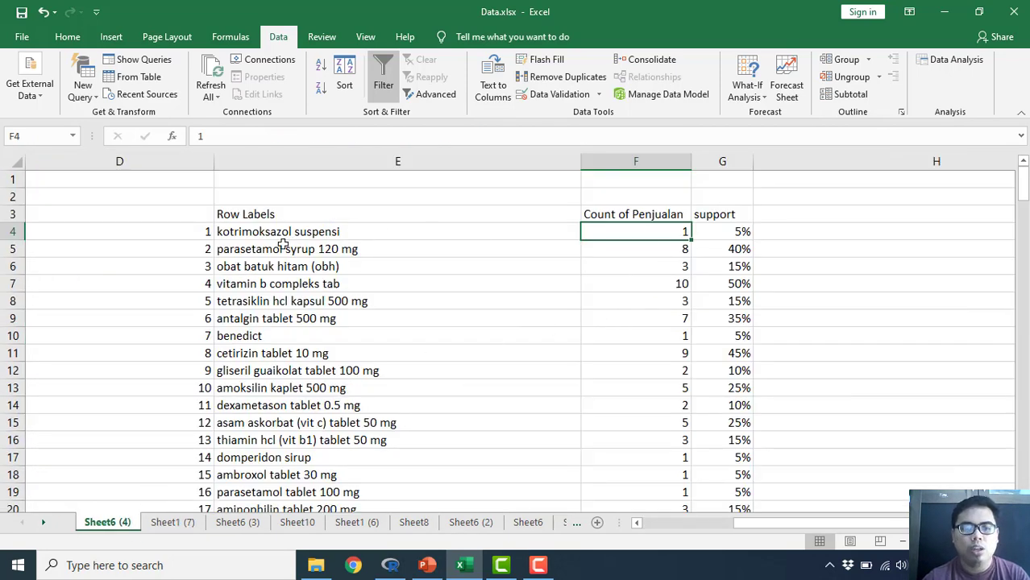
{"action": "left_click", "coordinate": [169, 524]}
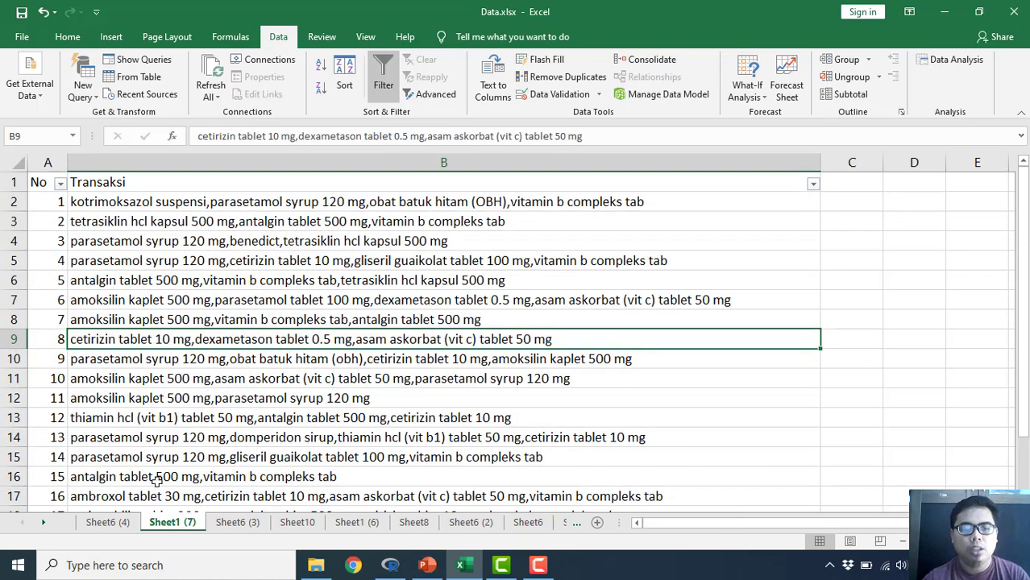
{"action": "left_click", "coordinate": [96, 526]}
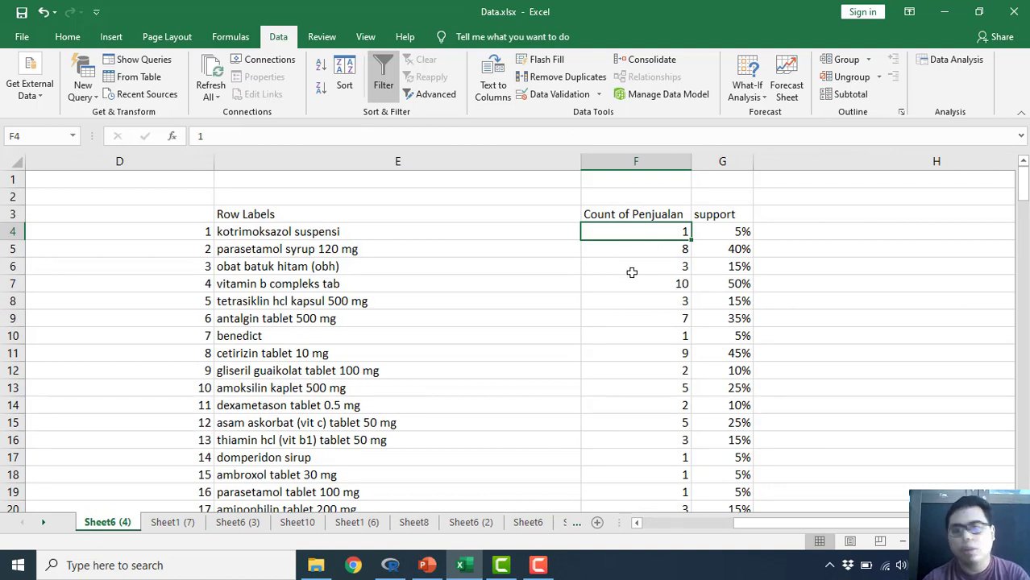
Inspect the support formula for kotrimoksazol suspensi in cell G4 without changing it.
{"action": "left_click", "coordinate": [709, 233]}
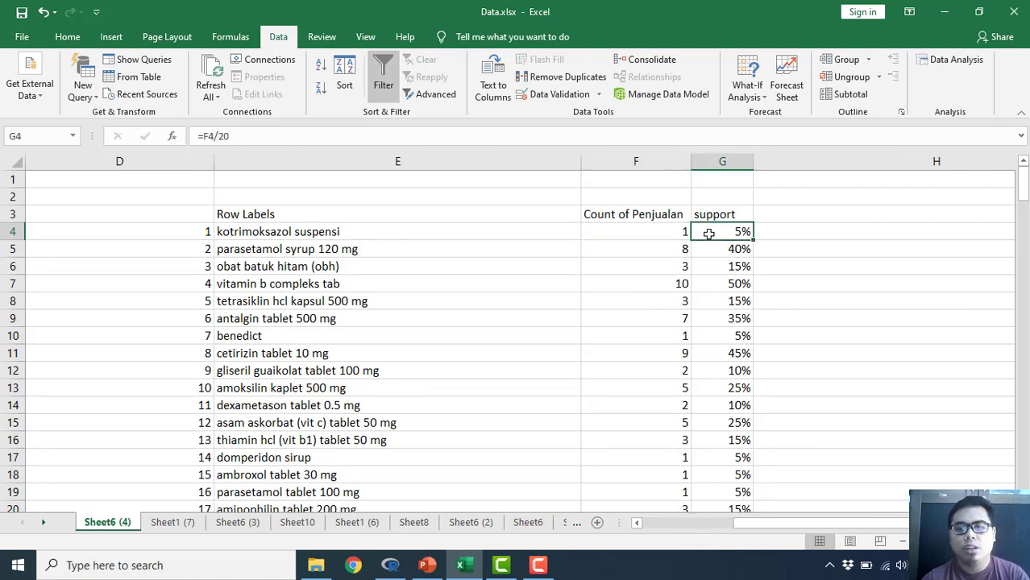
{"action": "key", "text": "F2"}
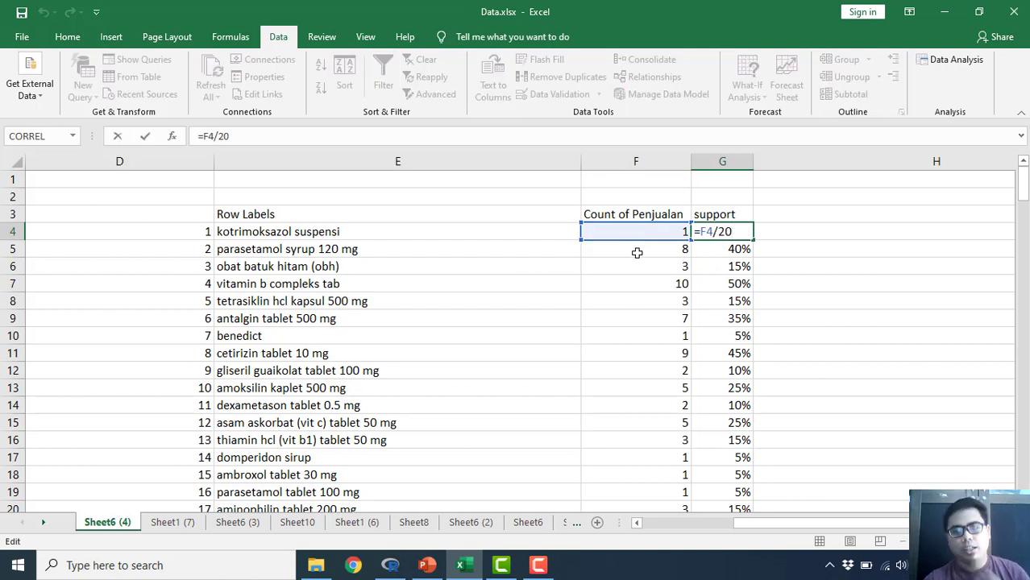
{"action": "key", "text": "Return"}
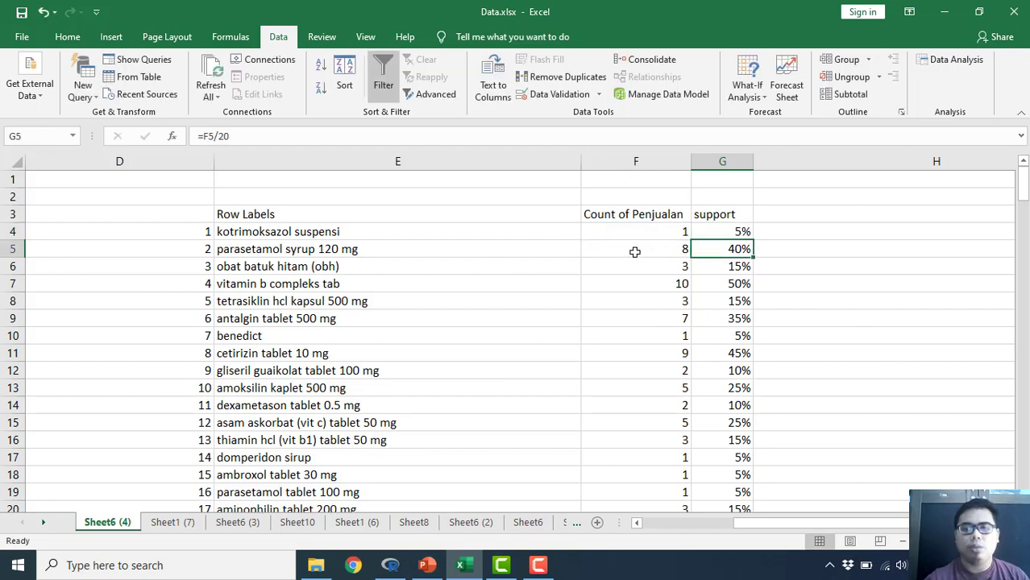
{"action": "left_click", "coordinate": [741, 232]}
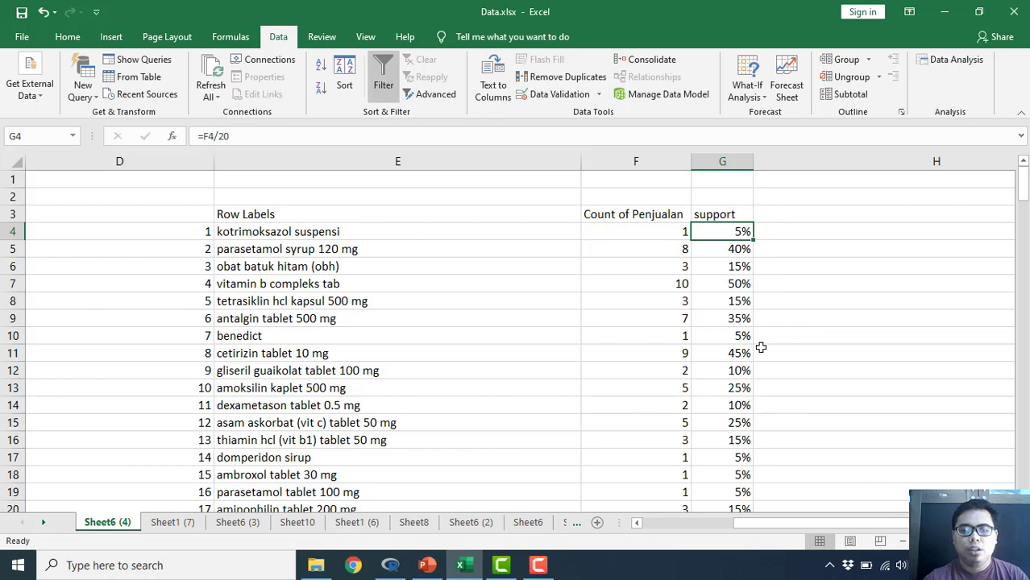
Examine the support values of the single items, checking the cells for parasetamol syrup 120 mg and cetirizin tablet 10 mg.
{"action": "scroll", "coordinate": [751, 403], "scroll_direction": "down", "scroll_amount": 2}
{"action": "scroll", "coordinate": [751, 411], "scroll_direction": "up", "scroll_amount": 2}
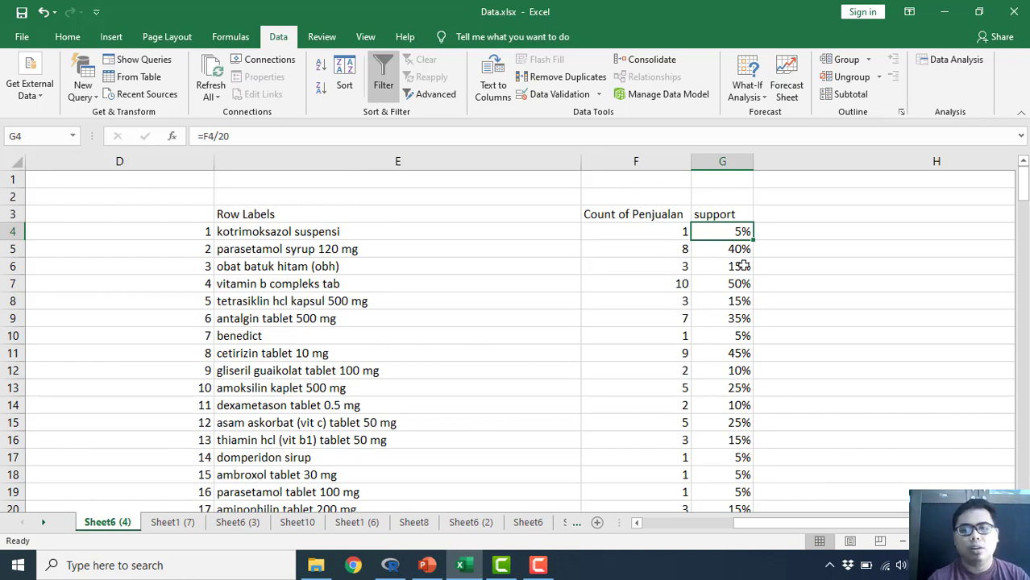
{"action": "scroll", "coordinate": [741, 266], "scroll_direction": "down", "scroll_amount": 3}
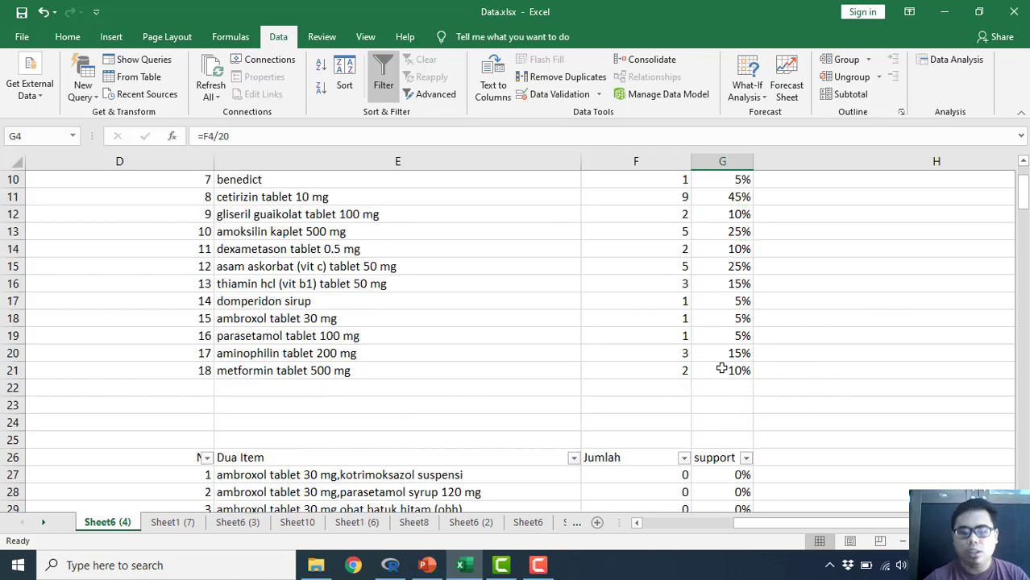
{"action": "left_click", "coordinate": [727, 196]}
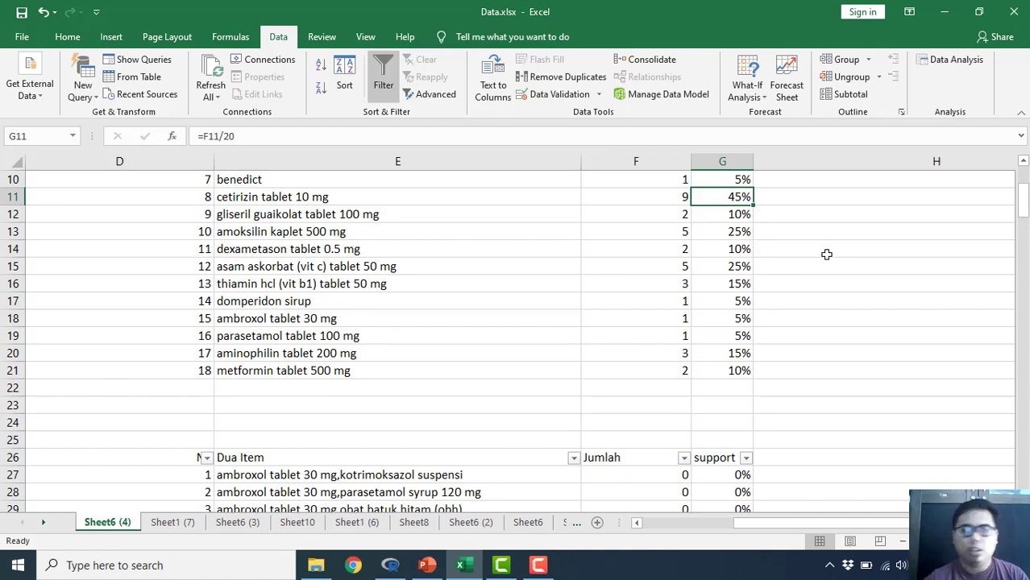
{"action": "scroll", "coordinate": [725, 299], "scroll_direction": "up", "scroll_amount": 3}
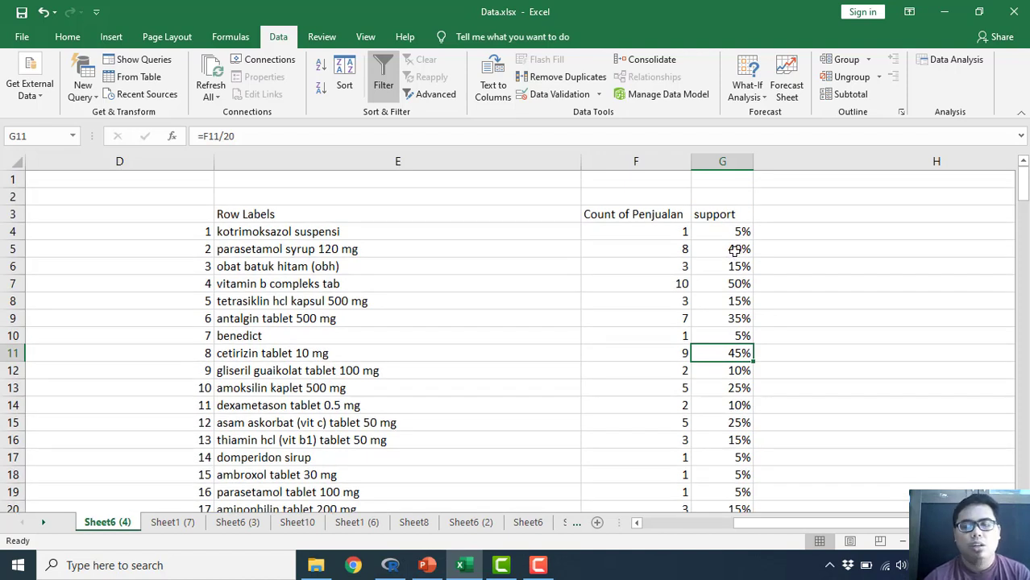
{"action": "left_click", "coordinate": [734, 251]}
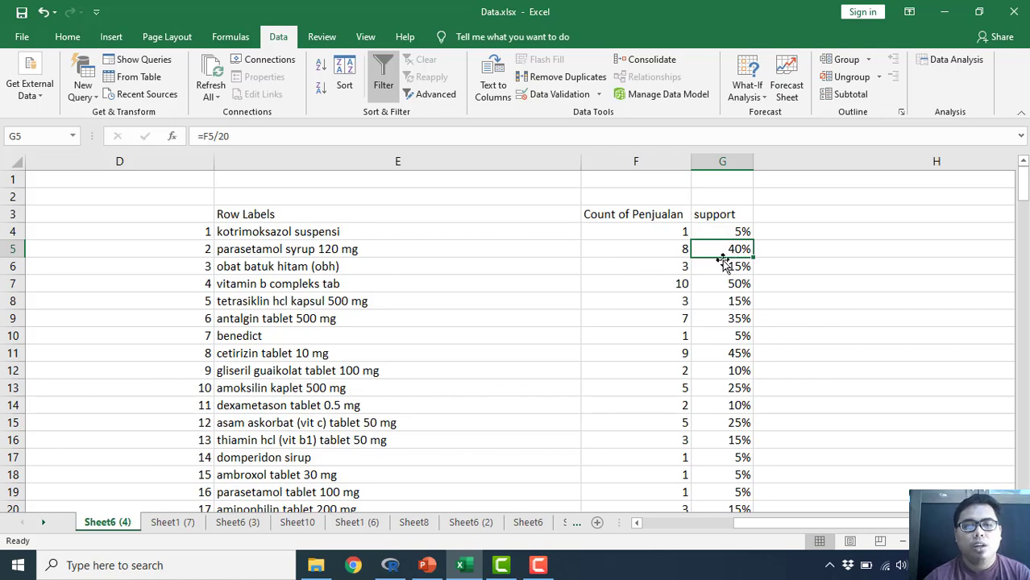
{"action": "scroll", "coordinate": [621, 299], "scroll_direction": "down", "scroll_amount": 1}
{"action": "scroll", "coordinate": [305, 232], "scroll_direction": "up", "scroll_amount": 1}
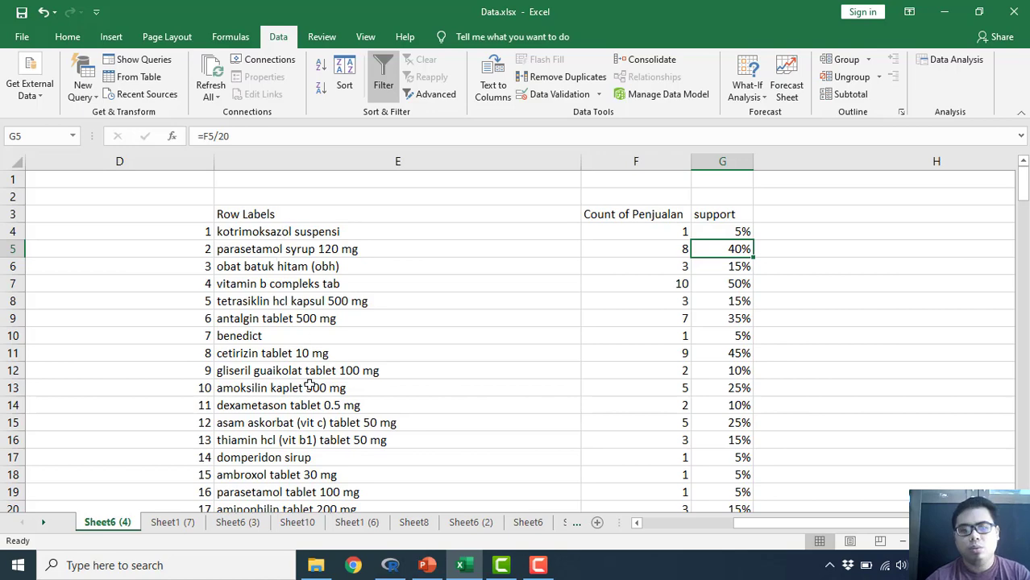
{"action": "scroll", "coordinate": [309, 385], "scroll_direction": "down", "scroll_amount": 2}
{"action": "scroll", "coordinate": [380, 335], "scroll_direction": "up", "scroll_amount": 2}
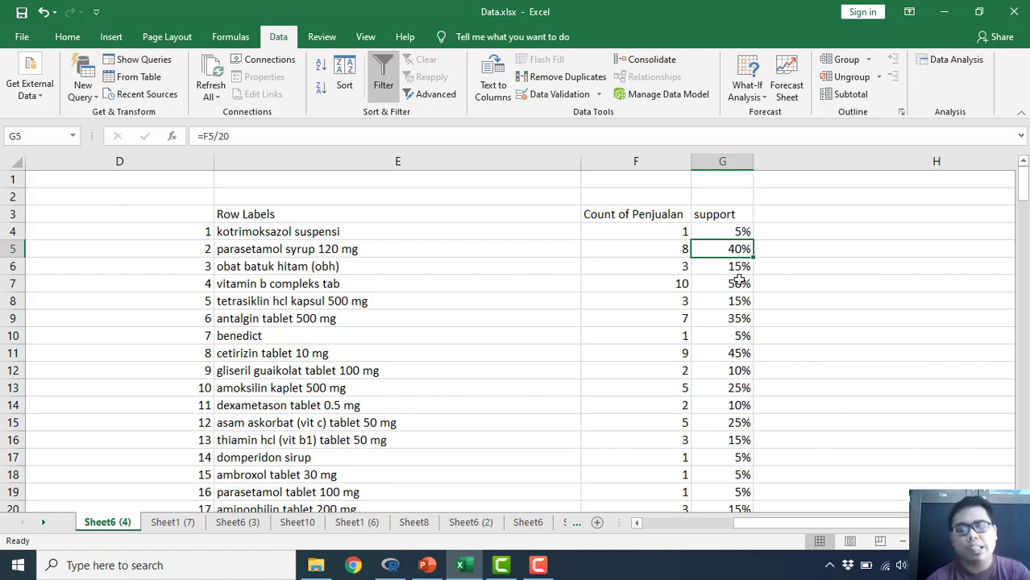
{"action": "left_click", "coordinate": [744, 354]}
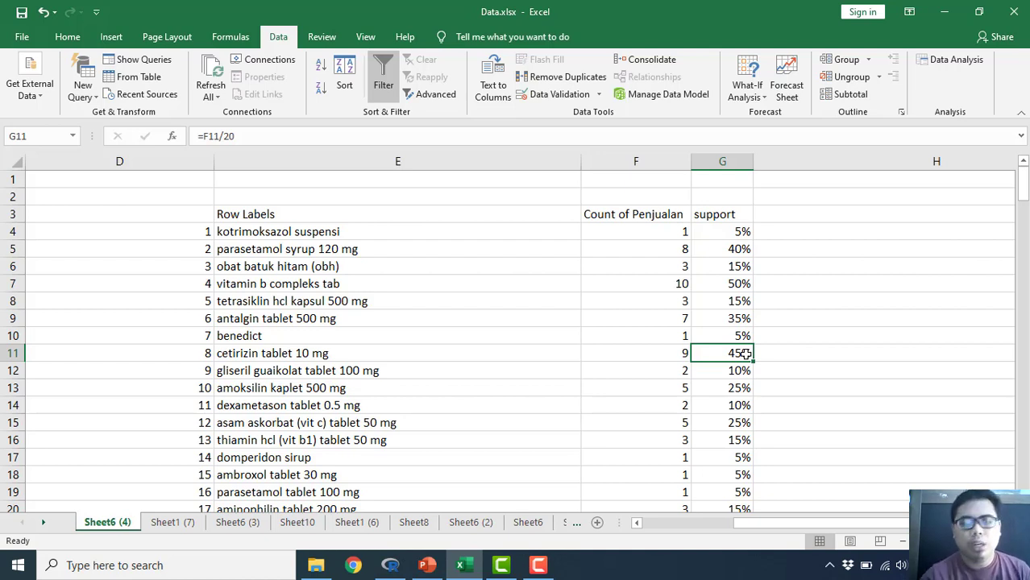
Look through the whole single-item list from kotrimoksazol suspensi to metformin tablet 500 mg with its counts and support.
{"action": "scroll", "coordinate": [356, 377], "scroll_direction": "down", "scroll_amount": 2}
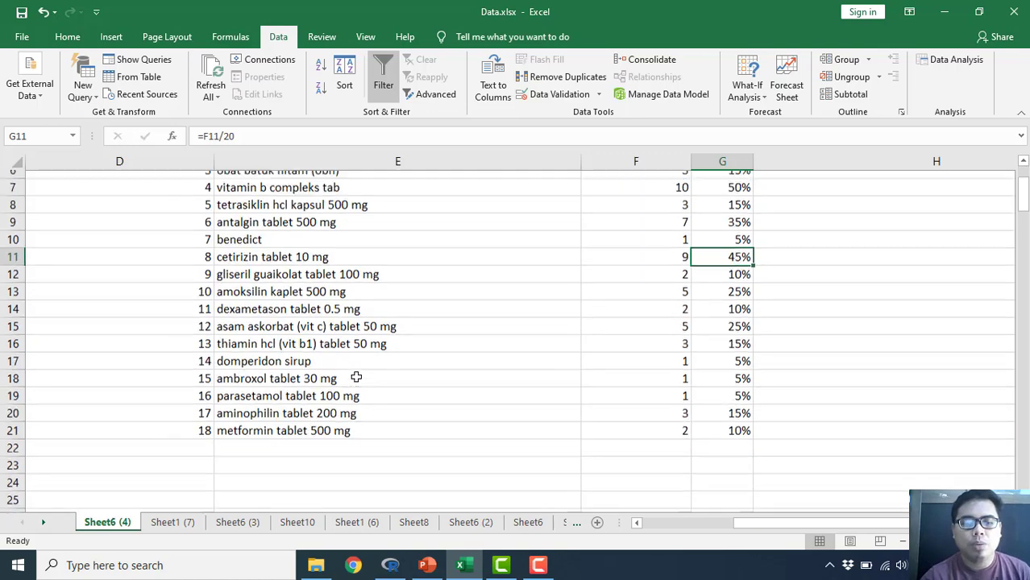
{"action": "scroll", "coordinate": [355, 378], "scroll_direction": "up", "scroll_amount": 1}
{"action": "scroll", "coordinate": [379, 349], "scroll_direction": "up", "scroll_amount": 1}
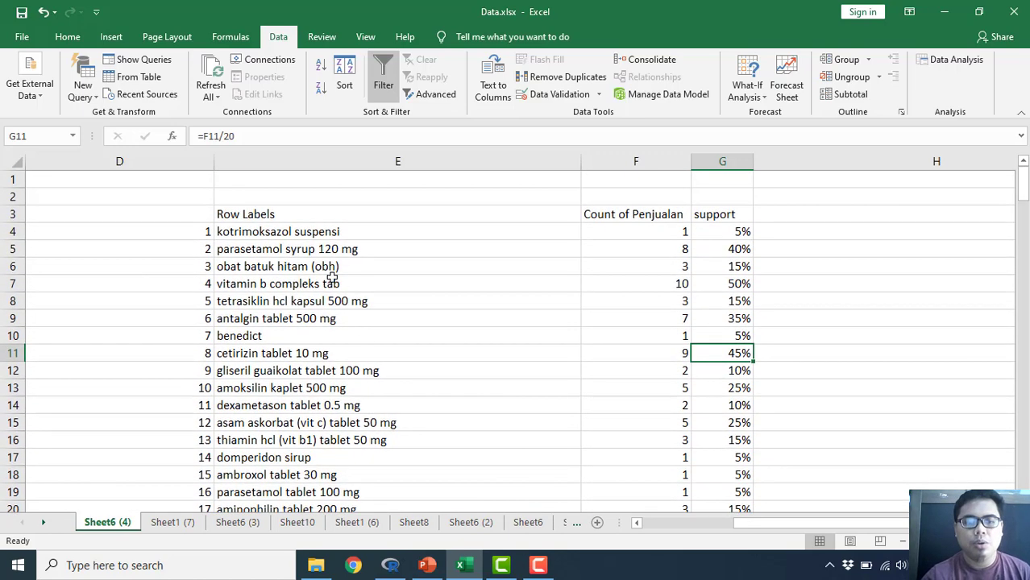
{"action": "scroll", "coordinate": [291, 232], "scroll_direction": "down", "scroll_amount": 2}
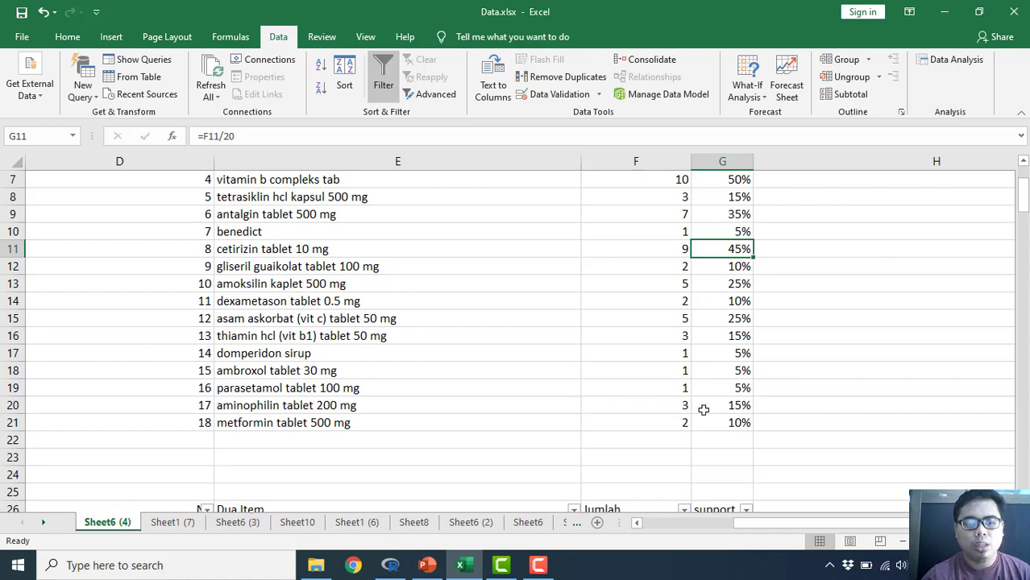
{"action": "scroll", "coordinate": [320, 415], "scroll_direction": "up", "scroll_amount": 2}
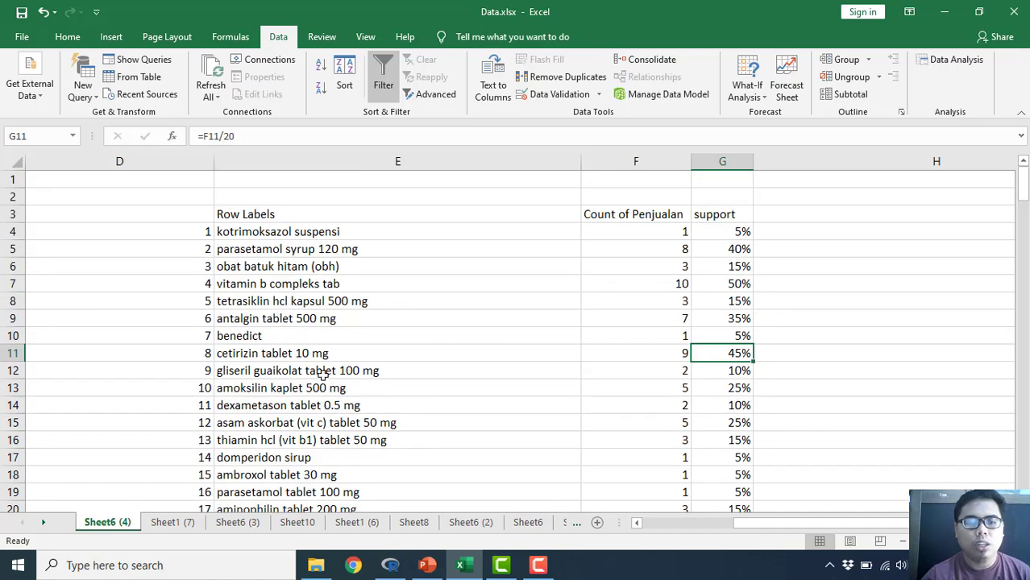
Remove the filter from the Dua Item table whose header is in row 26 of Sheet6 (4).
{"action": "scroll", "coordinate": [323, 373], "scroll_direction": "down", "scroll_amount": 1}
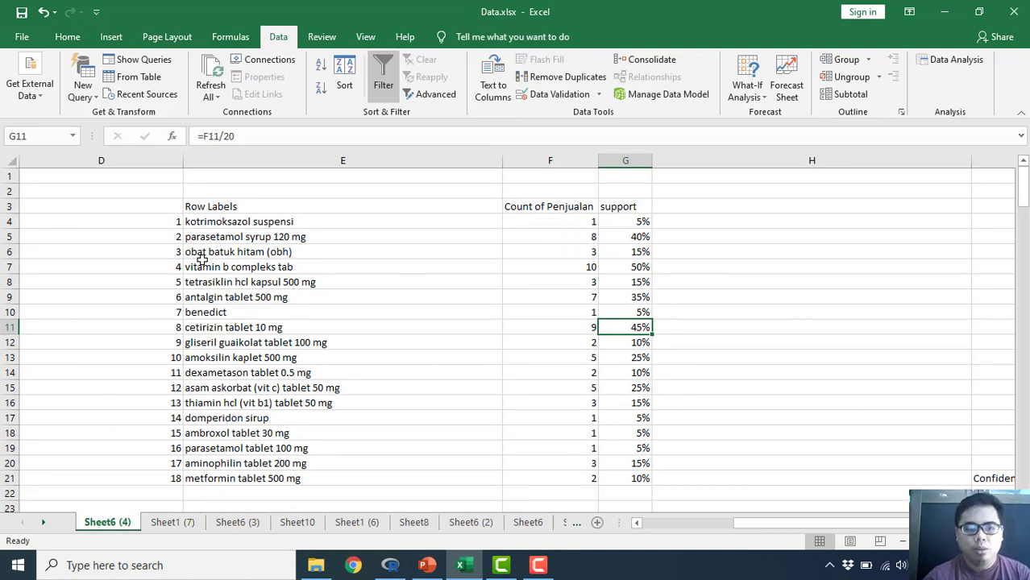
{"action": "scroll", "coordinate": [201, 258], "scroll_direction": "down", "scroll_amount": 6}
{"action": "left_click", "coordinate": [252, 282]}
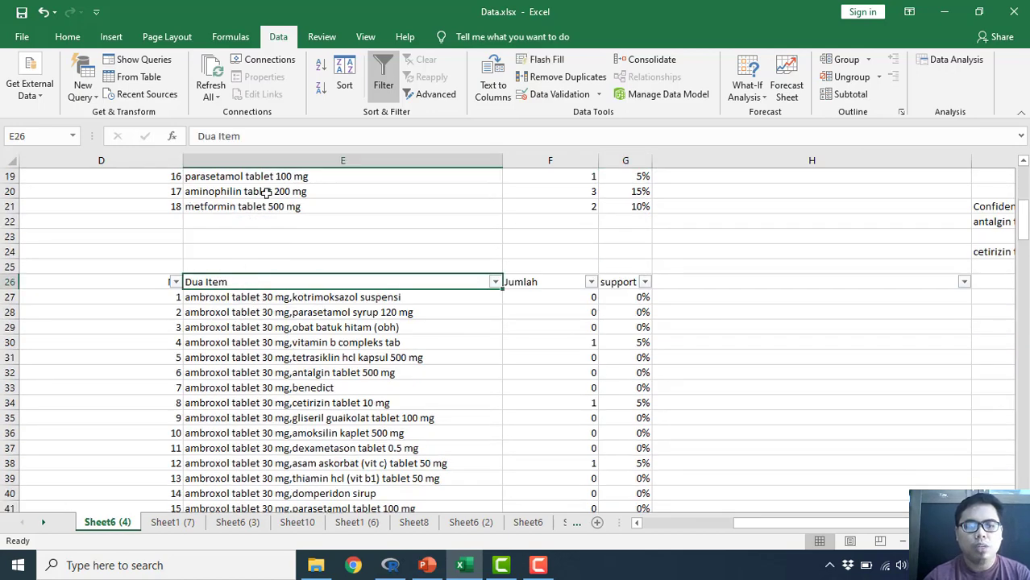
{"action": "left_click", "coordinate": [383, 75]}
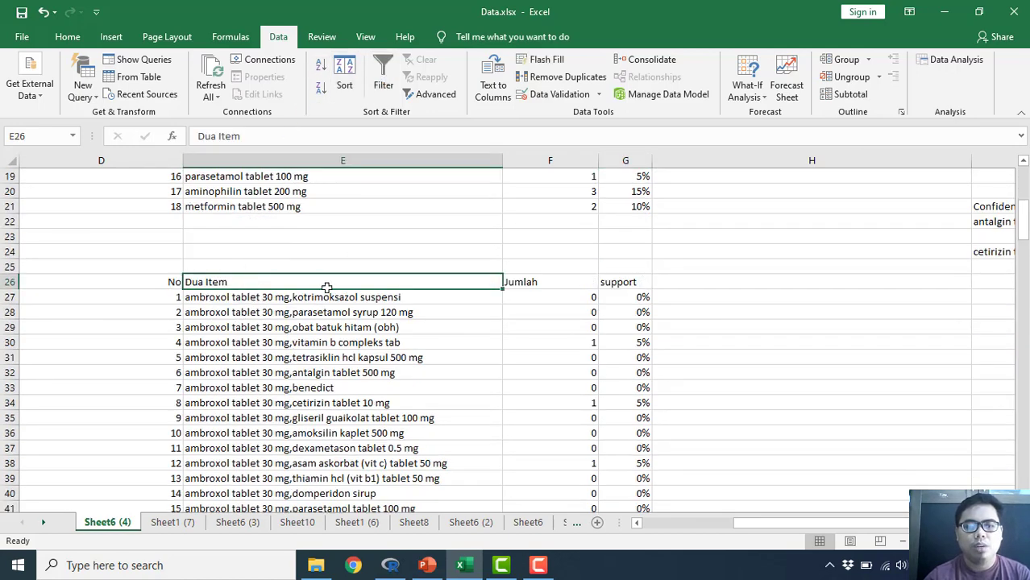
Compare the first two transactions in Sheet1 (7) with the item pairs in the Dua Item table of Sheet6 (4).
{"action": "left_click", "coordinate": [165, 523]}
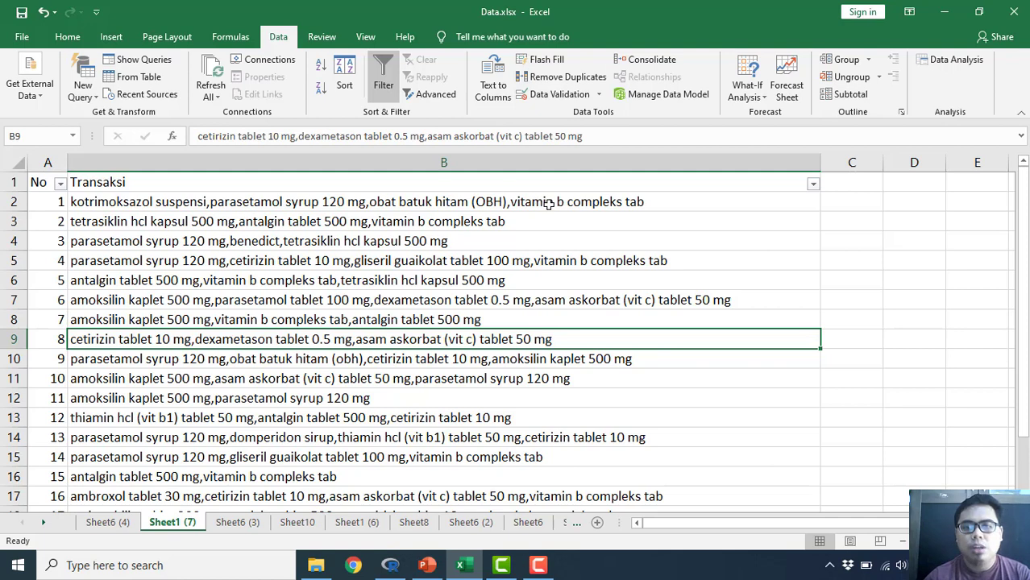
{"action": "left_click", "coordinate": [100, 522]}
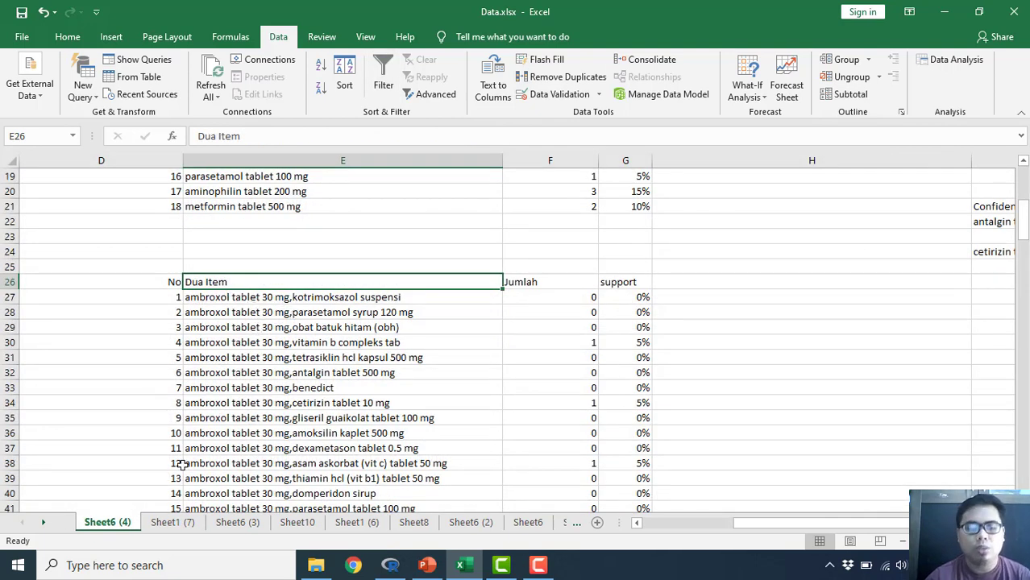
{"action": "left_click", "coordinate": [155, 526]}
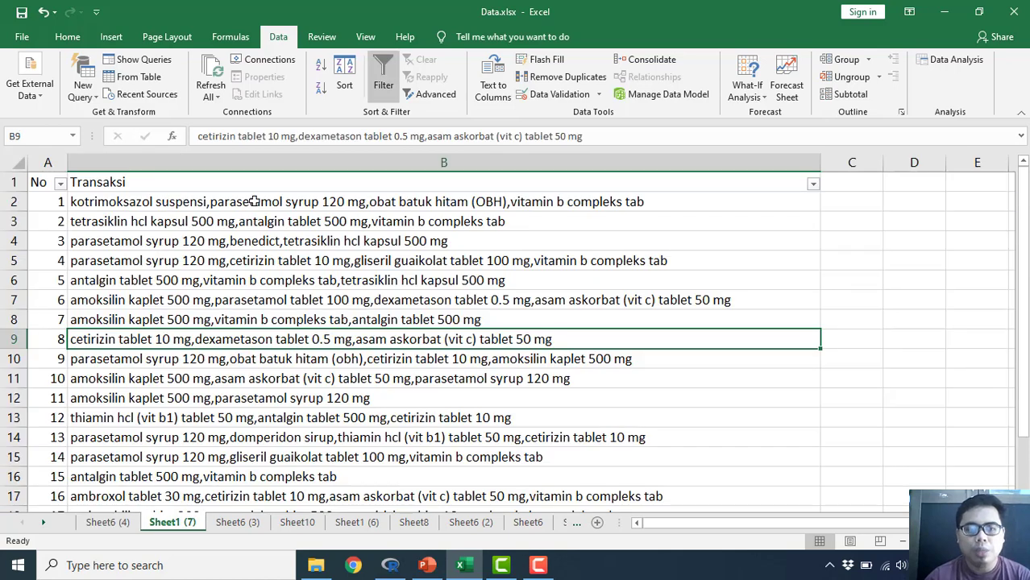
{"action": "left_click", "coordinate": [254, 201]}
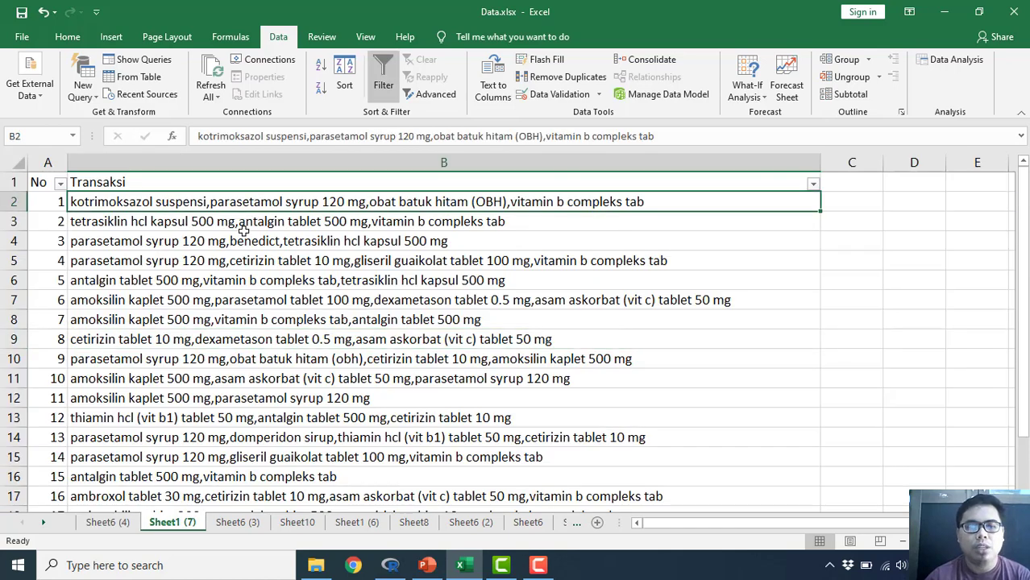
{"action": "left_click", "coordinate": [250, 221]}
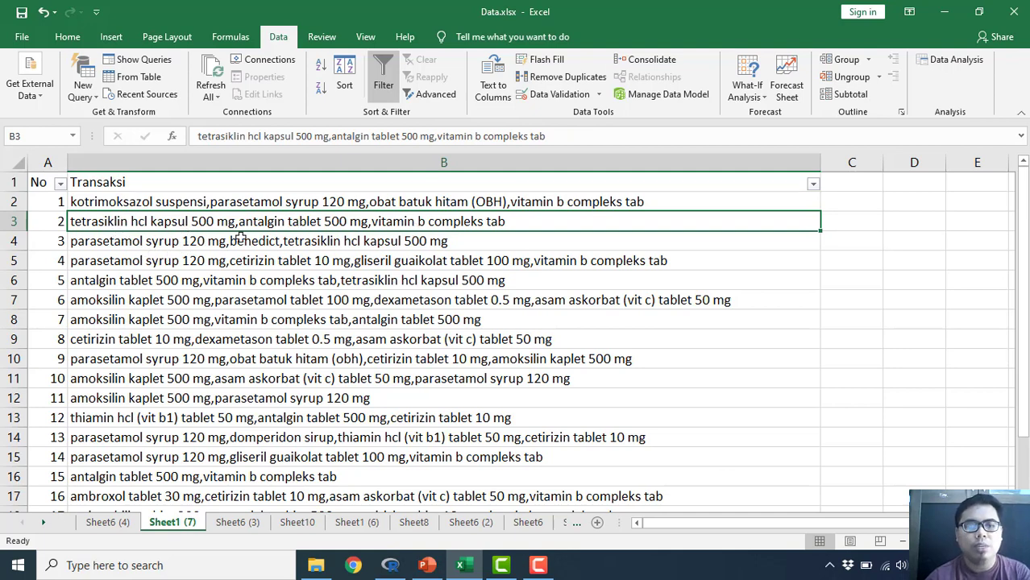
{"action": "left_click", "coordinate": [104, 522]}
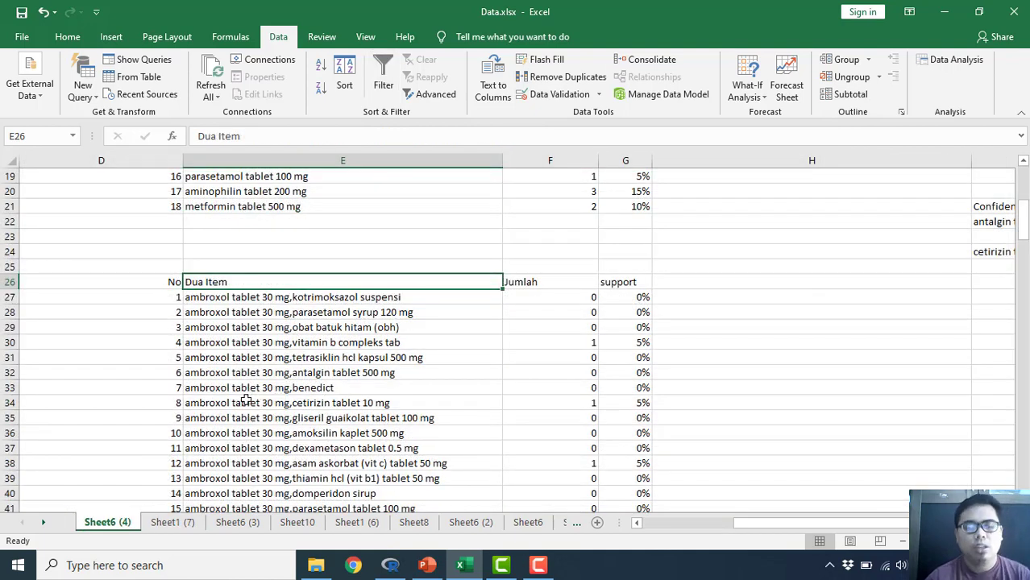
Calculate the number of two-item combinations from 18 items in cell H27 with =COMBIN(18,2).
{"action": "left_click", "coordinate": [275, 299]}
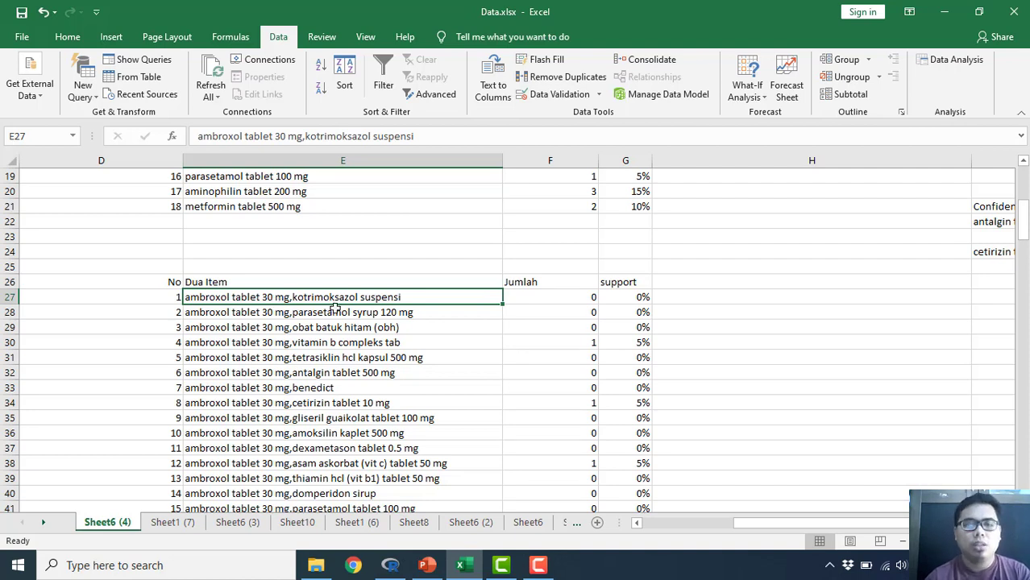
{"action": "key", "text": "Right"}
{"action": "key", "text": "Right"}
{"action": "key", "text": "Right"}
{"action": "type", "text": "=co"}
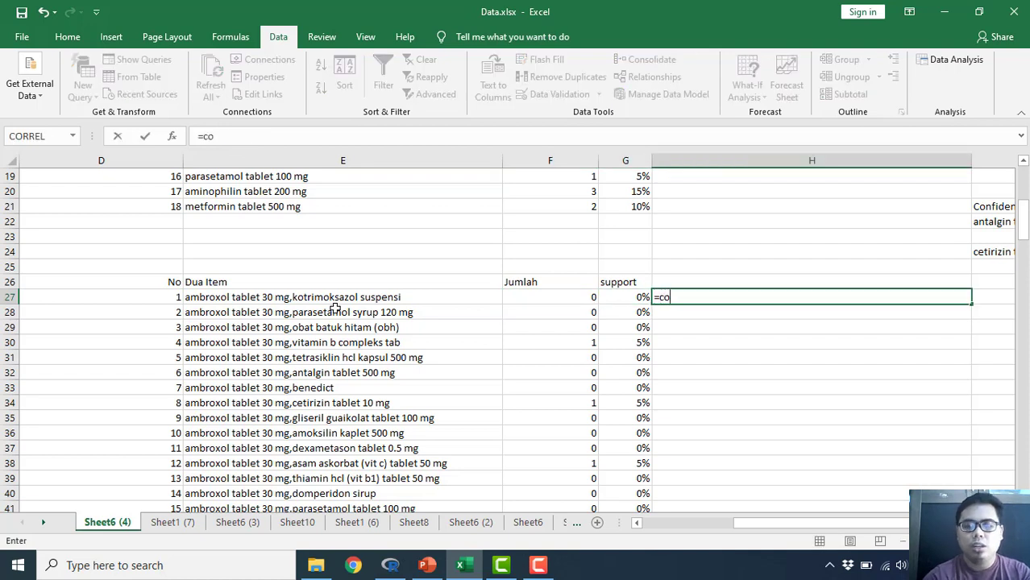
{"action": "type", "text": "m"}
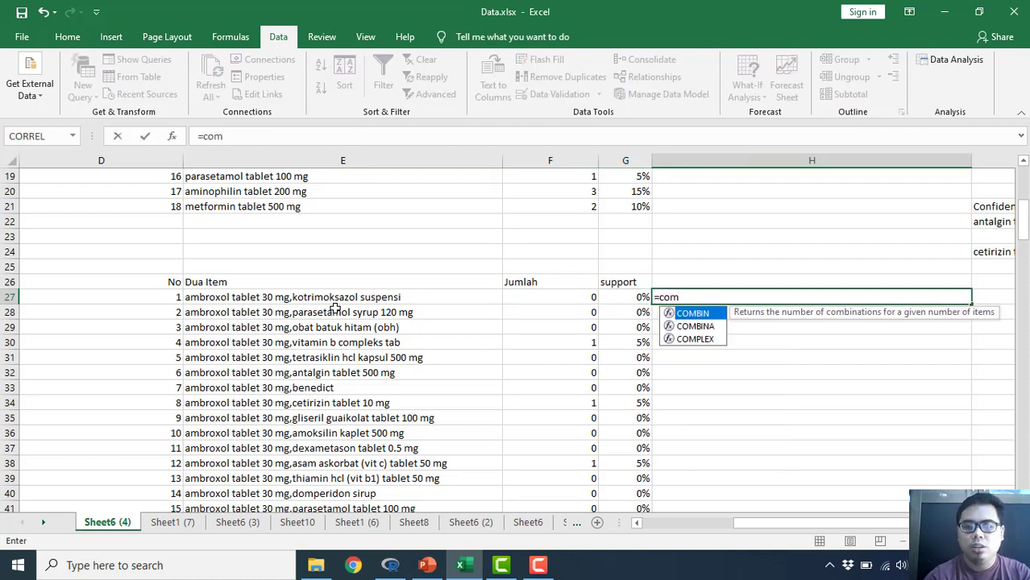
{"action": "double_click", "coordinate": [693, 313]}
{"action": "type", "text": "18"}
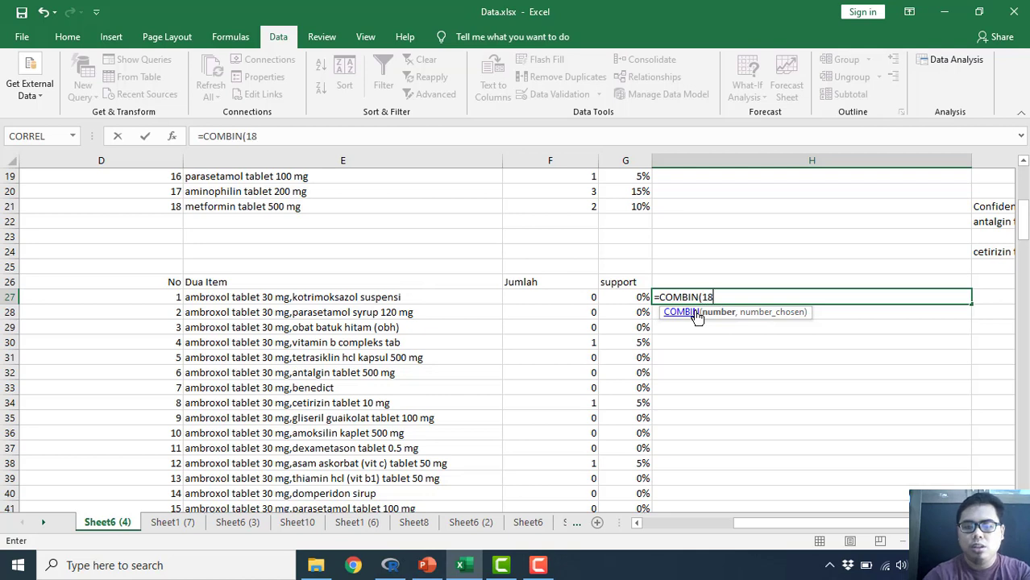
{"action": "type", "text": ",2)"}
{"action": "key", "text": "Return"}
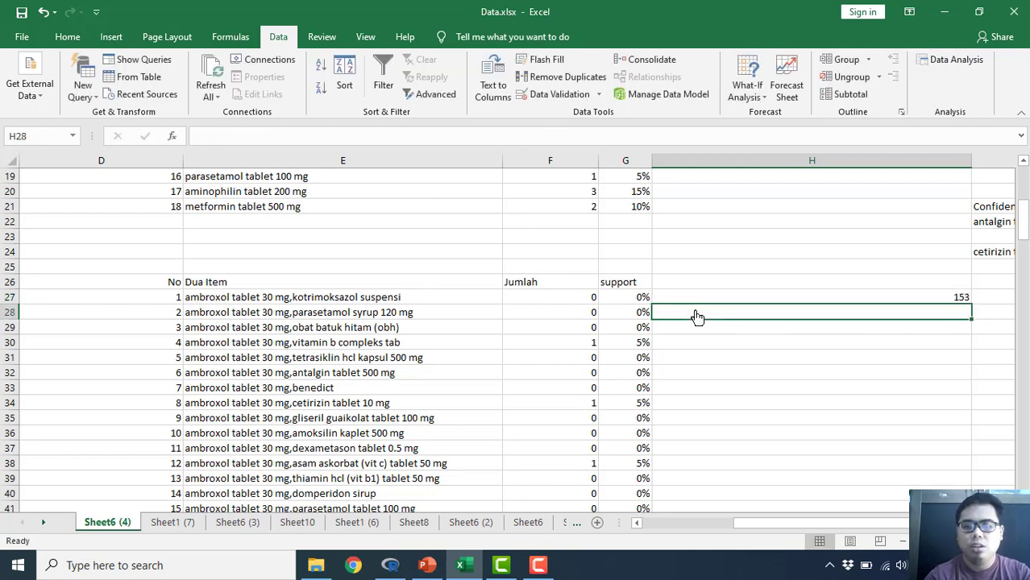
Select every item pair from E27 to the end of the Dua Item list to check their count.
{"action": "key", "text": "Up"}
{"action": "key", "text": "Left"}
{"action": "key", "text": "Left"}
{"action": "key", "text": "Left"}
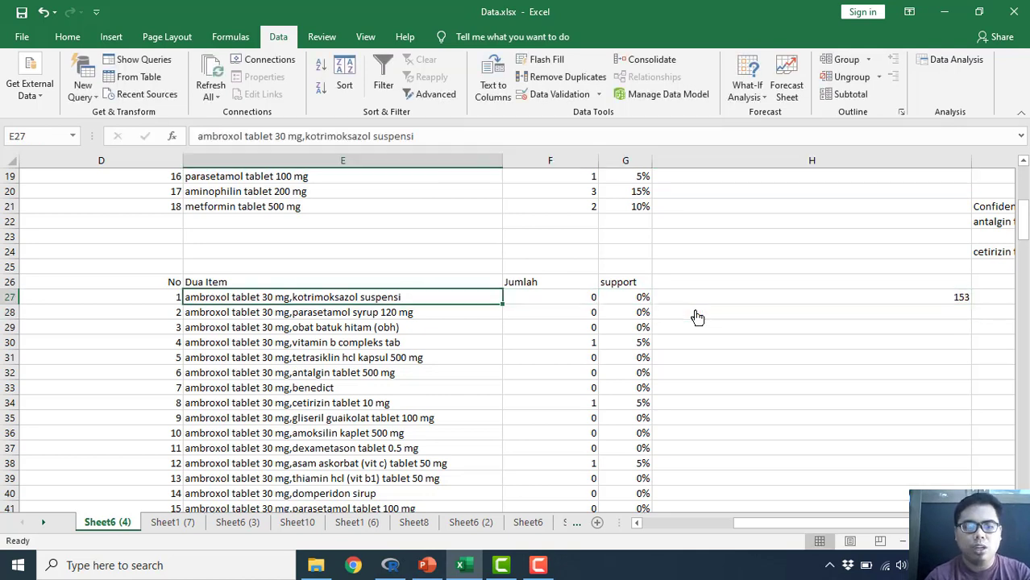
{"action": "key", "text": "ctrl+shift+Down"}
{"action": "key", "text": "shift+Up"}
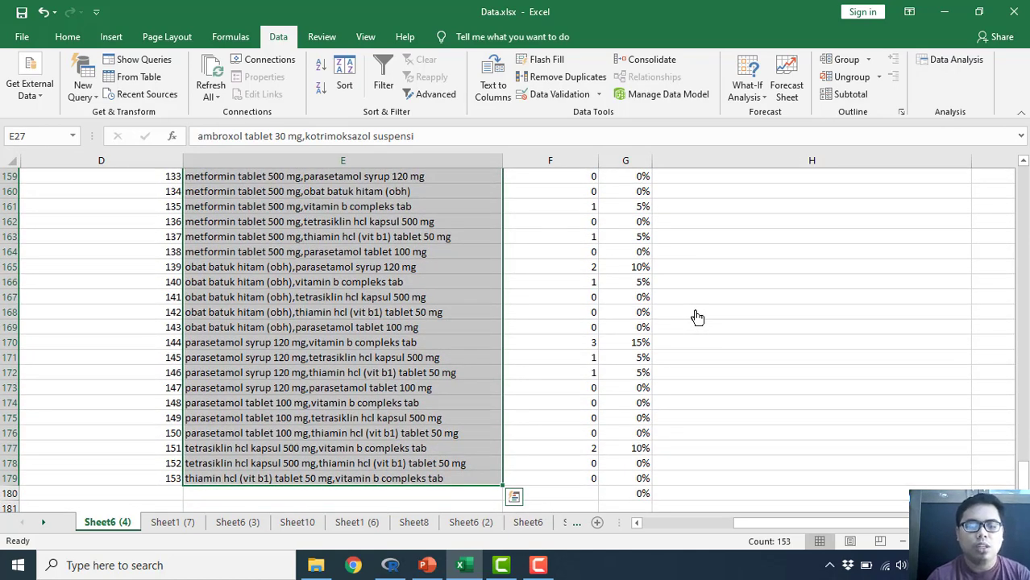
{"action": "key", "text": "ctrl+Up"}
{"action": "key", "text": "Down"}
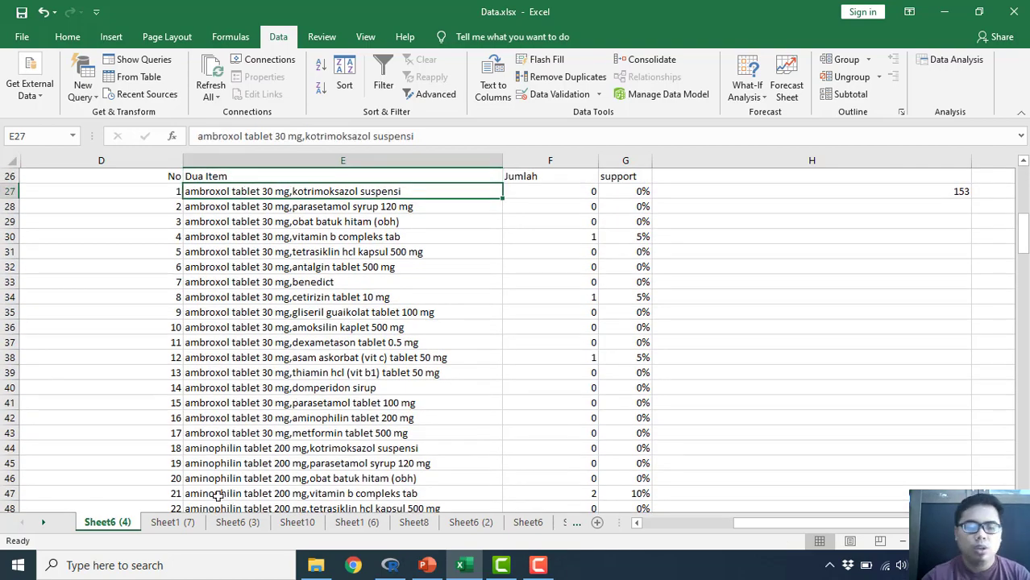
Review the Sheet1 (7) transactions and the single-item list against the Dua Item table and the combination formula in H27.
{"action": "left_click", "coordinate": [187, 524]}
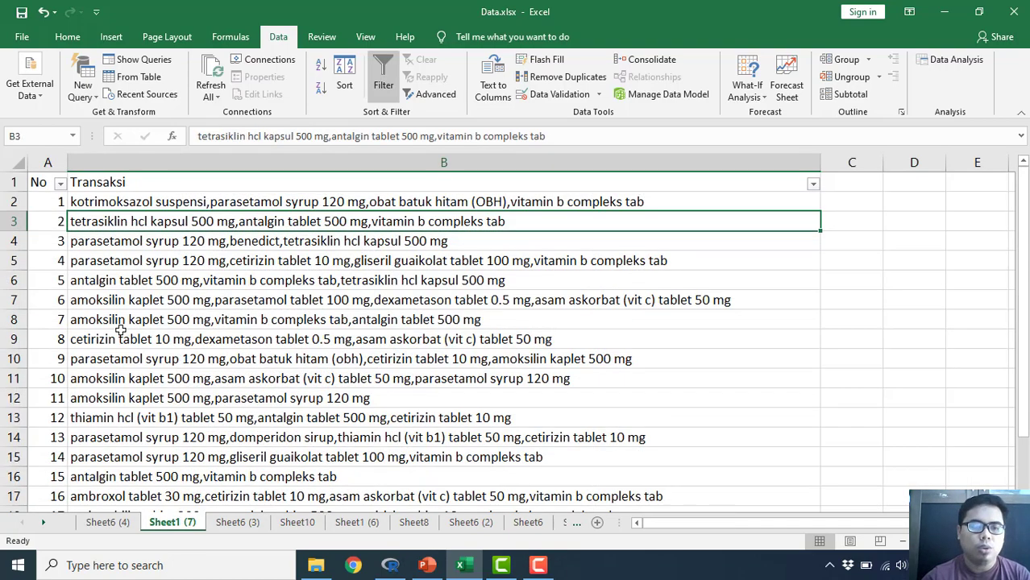
{"action": "left_click", "coordinate": [105, 524]}
{"action": "scroll", "coordinate": [496, 220], "scroll_direction": "up", "scroll_amount": 7}
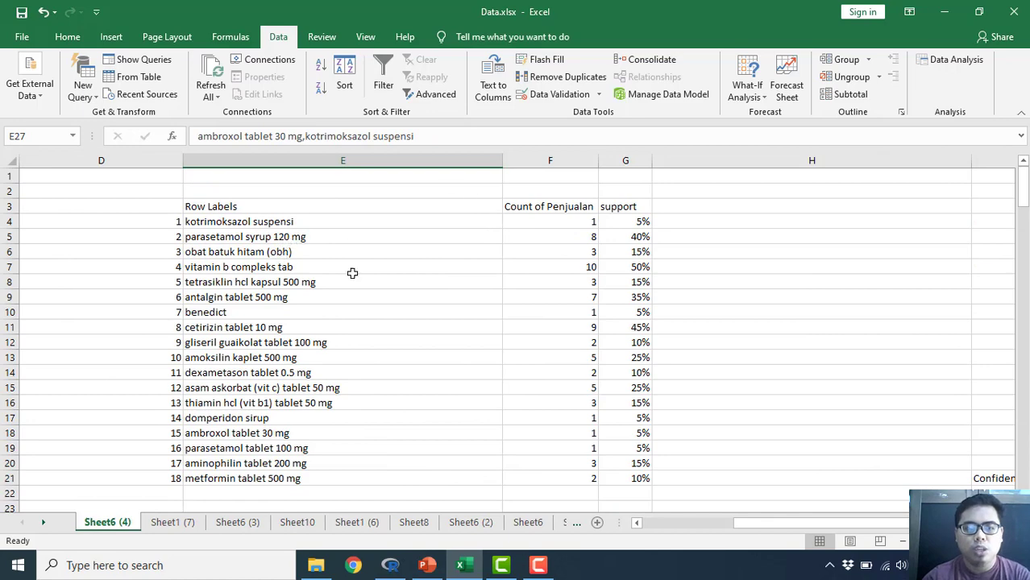
{"action": "scroll", "coordinate": [381, 376], "scroll_direction": "down", "scroll_amount": 1}
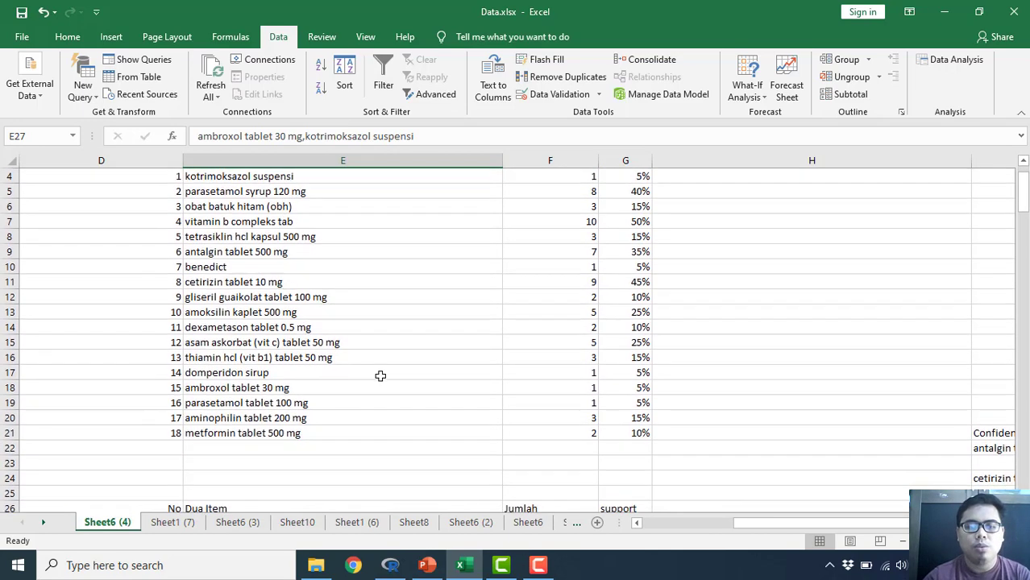
{"action": "scroll", "coordinate": [468, 323], "scroll_direction": "down", "scroll_amount": 3}
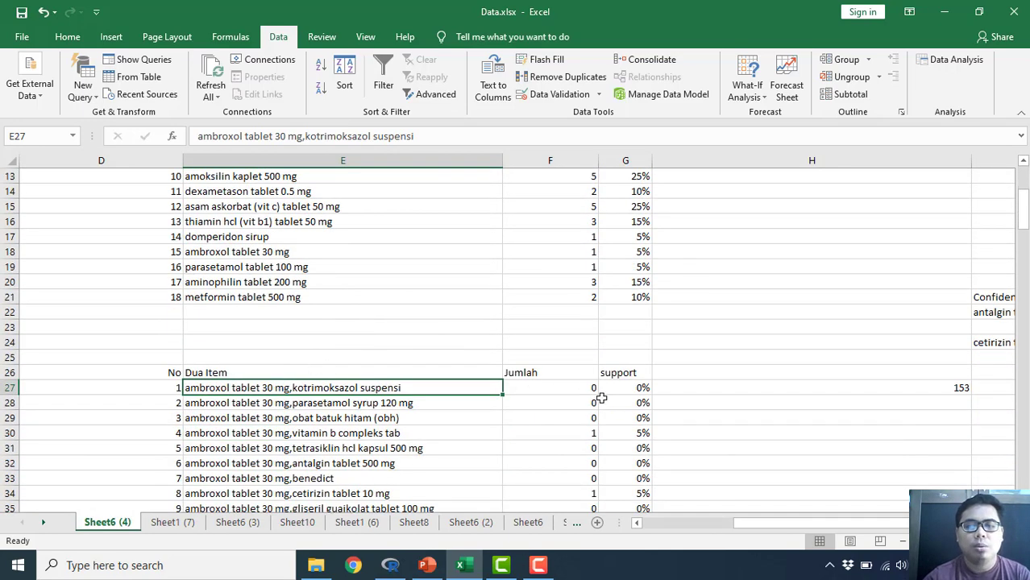
{"action": "scroll", "coordinate": [504, 299], "scroll_direction": "down", "scroll_amount": 1}
{"action": "scroll", "coordinate": [391, 281], "scroll_direction": "up", "scroll_amount": 5}
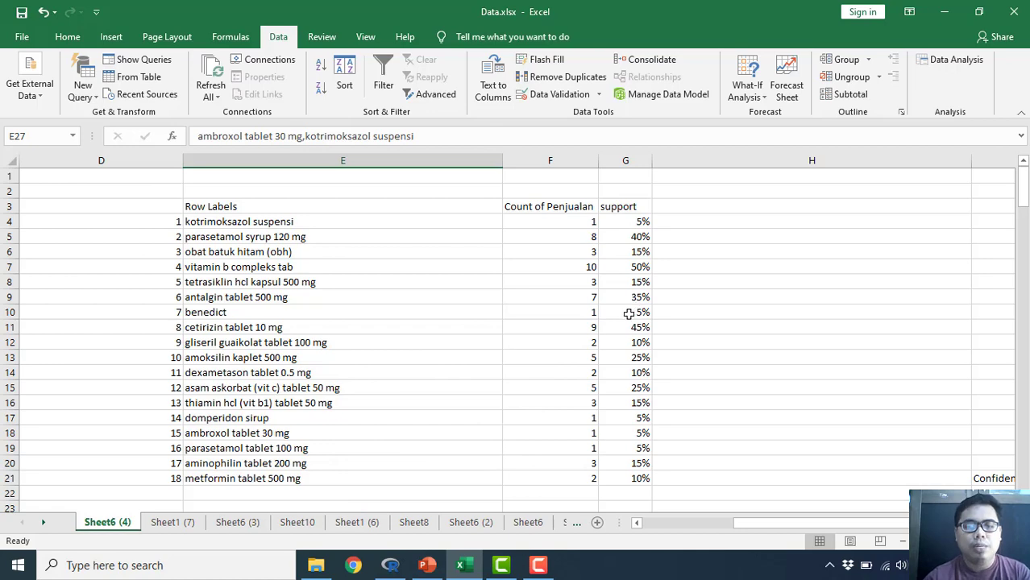
{"action": "scroll", "coordinate": [629, 315], "scroll_direction": "down", "scroll_amount": 5}
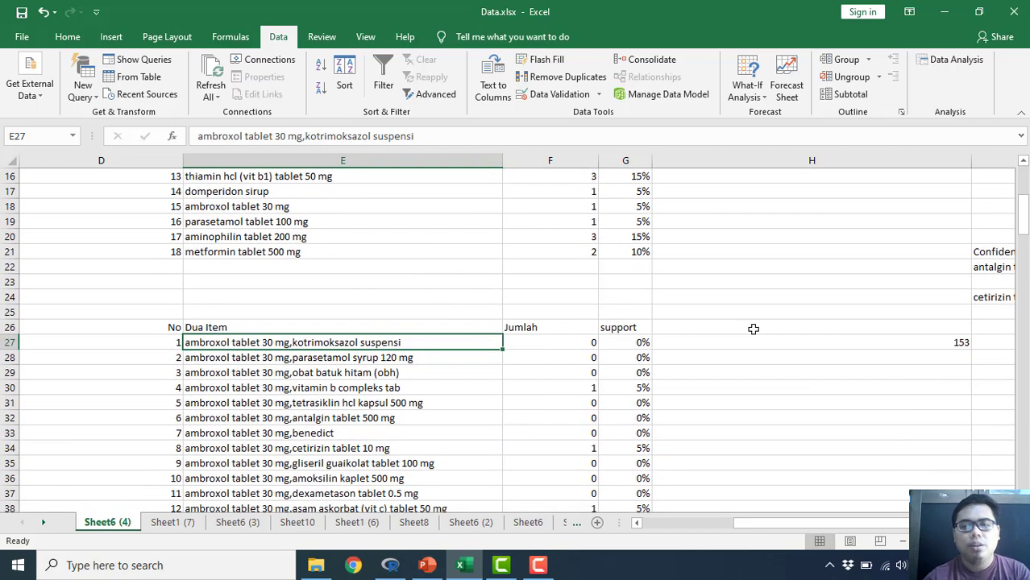
{"action": "left_click", "coordinate": [773, 340]}
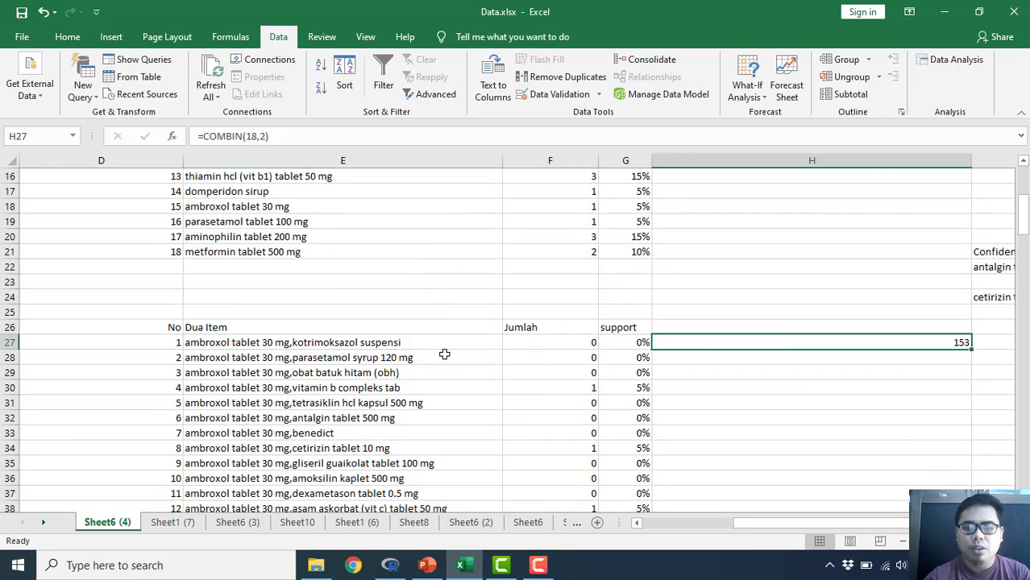
{"action": "left_click", "coordinate": [316, 341]}
{"action": "scroll", "coordinate": [316, 355], "scroll_direction": "down", "scroll_amount": 1}
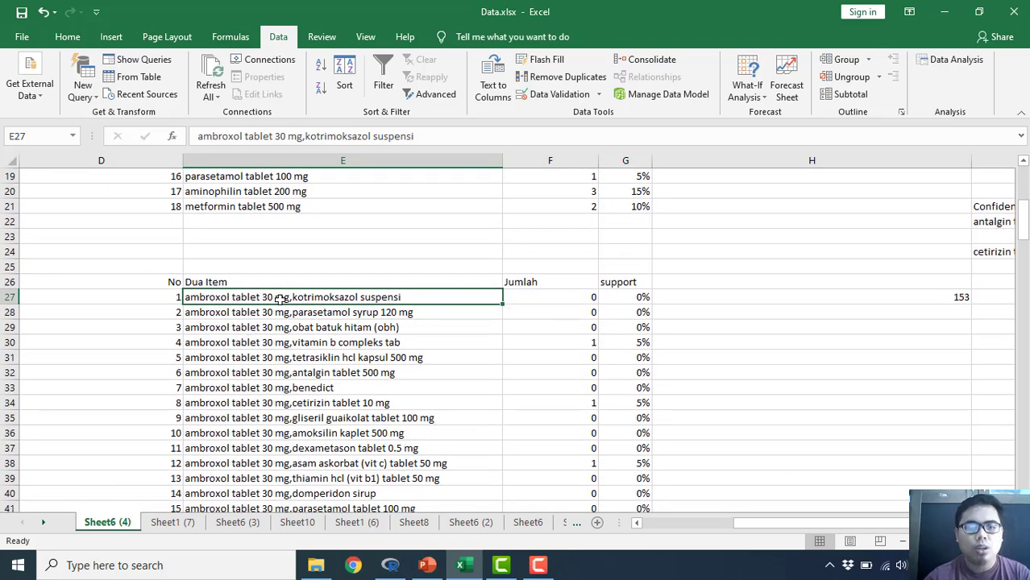
Compare the first transaction in Sheet1 (7) with the Dua Item pairs and inspect the support formula in G27.
{"action": "left_click", "coordinate": [169, 523]}
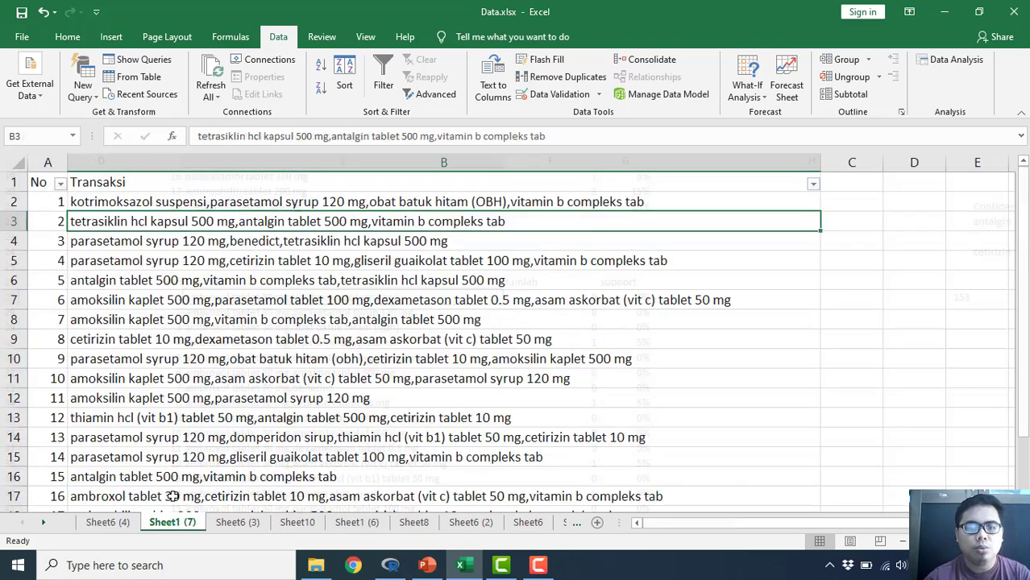
{"action": "left_click", "coordinate": [129, 202]}
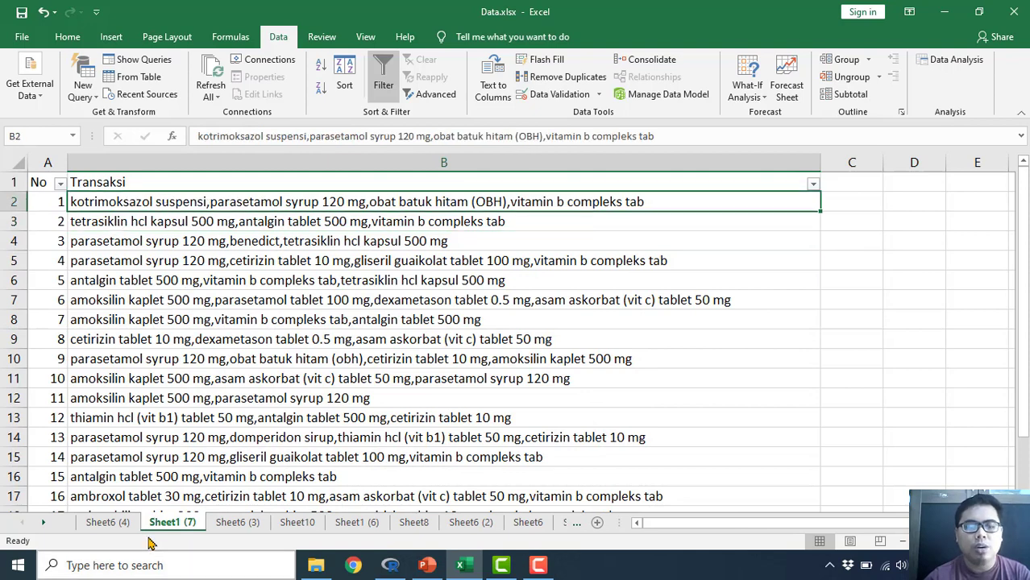
{"action": "left_click", "coordinate": [121, 524]}
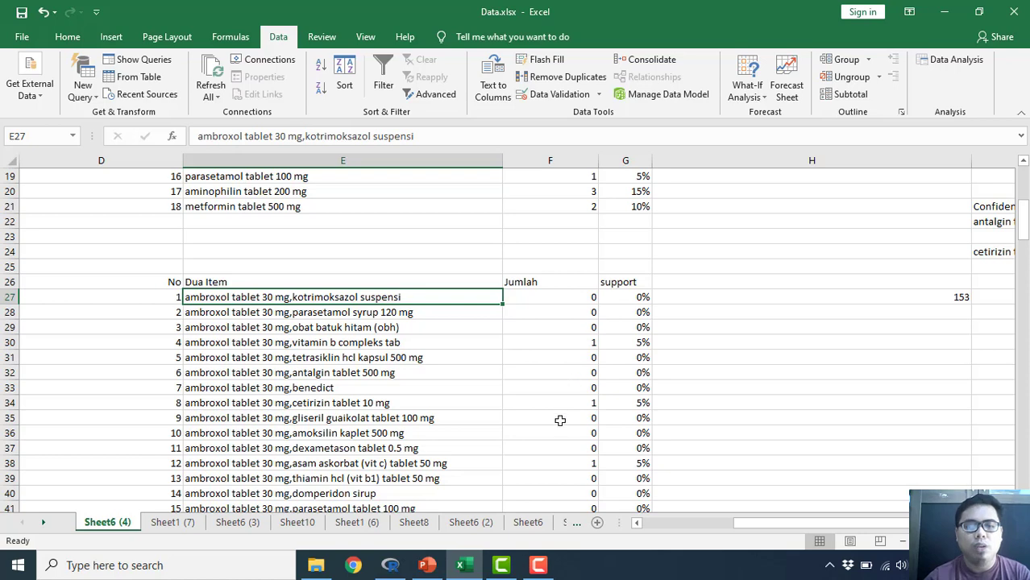
{"action": "scroll", "coordinate": [566, 391], "scroll_direction": "down", "scroll_amount": 7}
{"action": "scroll", "coordinate": [559, 375], "scroll_direction": "up", "scroll_amount": 9}
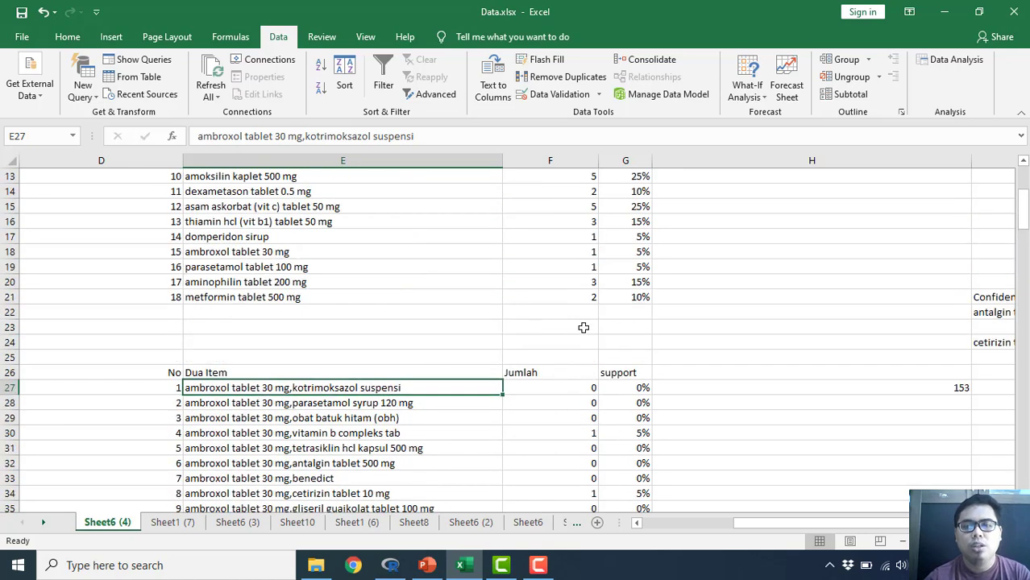
{"action": "left_click", "coordinate": [632, 385]}
{"action": "scroll", "coordinate": [689, 412], "scroll_direction": "down", "scroll_amount": 2}
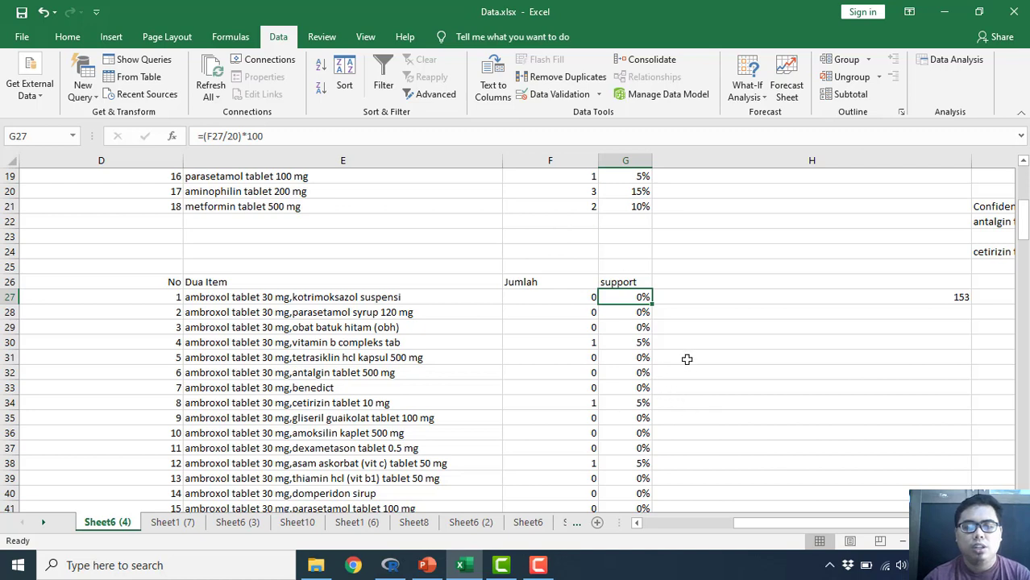
Filter the Dua Item table by support so that only the 20% and 25% pairs are listed.
{"action": "left_click", "coordinate": [612, 281]}
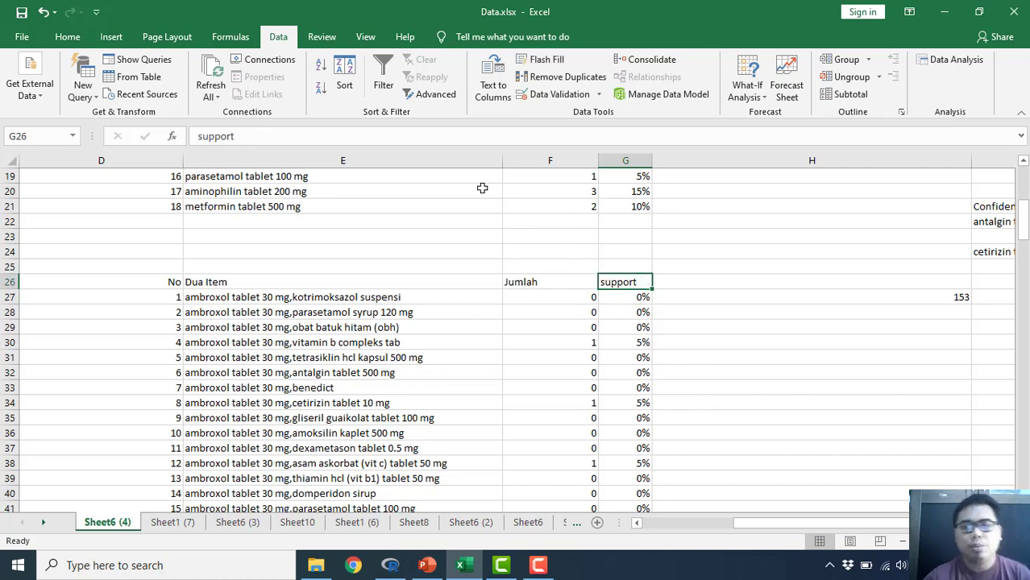
{"action": "left_click", "coordinate": [384, 77]}
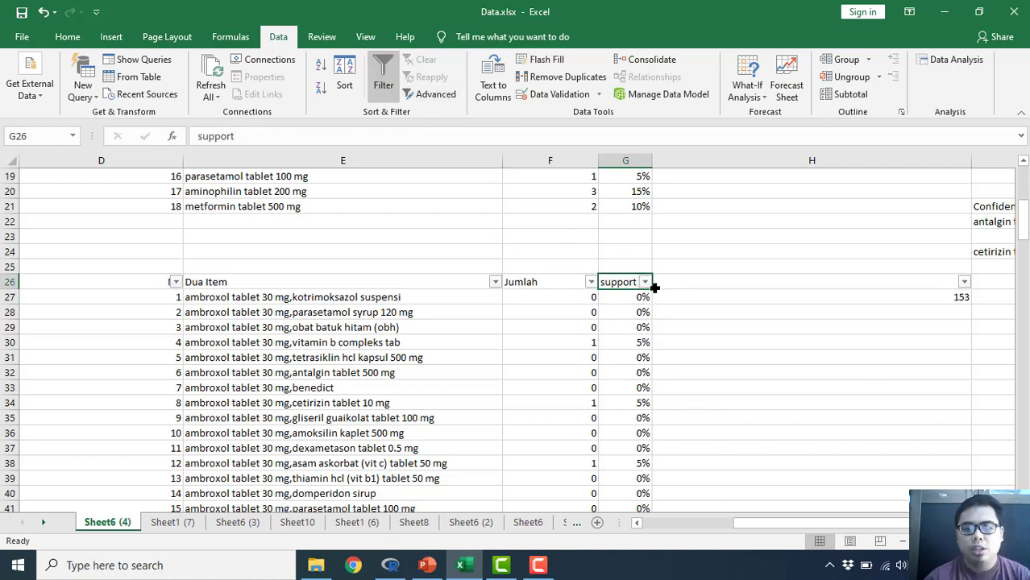
{"action": "left_click", "coordinate": [645, 282]}
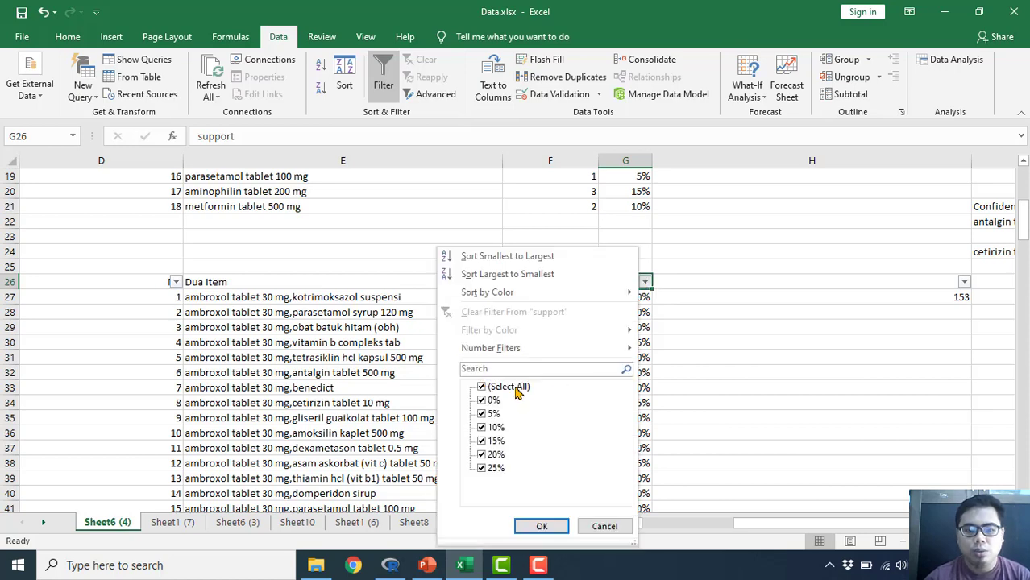
{"action": "left_click", "coordinate": [516, 388]}
{"action": "left_click", "coordinate": [495, 454]}
{"action": "left_click", "coordinate": [493, 468]}
{"action": "left_click", "coordinate": [542, 526]}
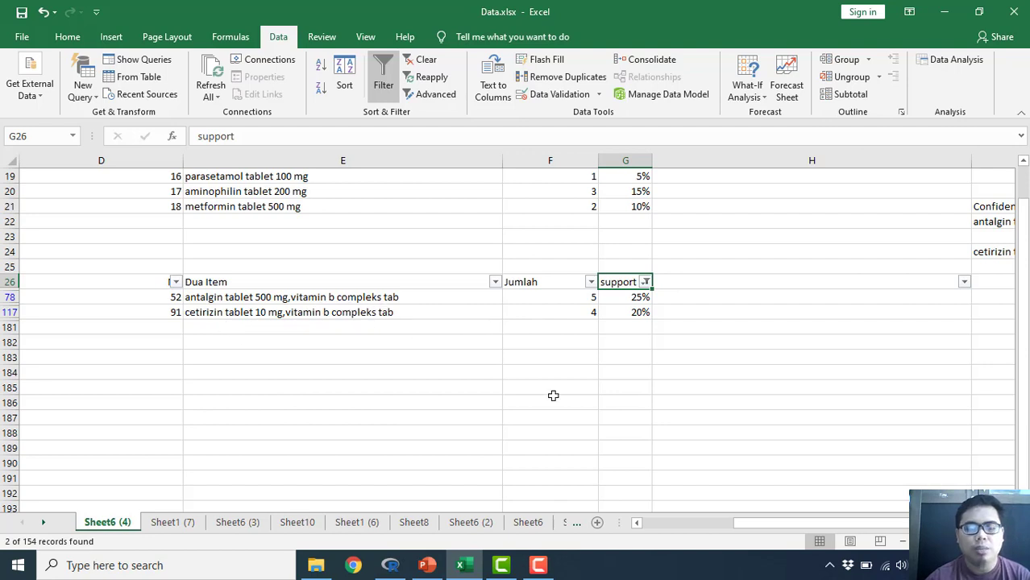
Look across to the Confidence table beside the filtered pairs, and clear the support filter.
{"action": "left_click_drag", "start_coordinate": [758, 523], "coordinate": [814, 532]}
{"action": "mouse_move", "coordinate": [893, 528]}
{"action": "left_mouse_down"}
{"action": "mouse_move", "coordinate": [817, 529]}
{"action": "mouse_move", "coordinate": [879, 530]}
{"action": "left_mouse_up"}
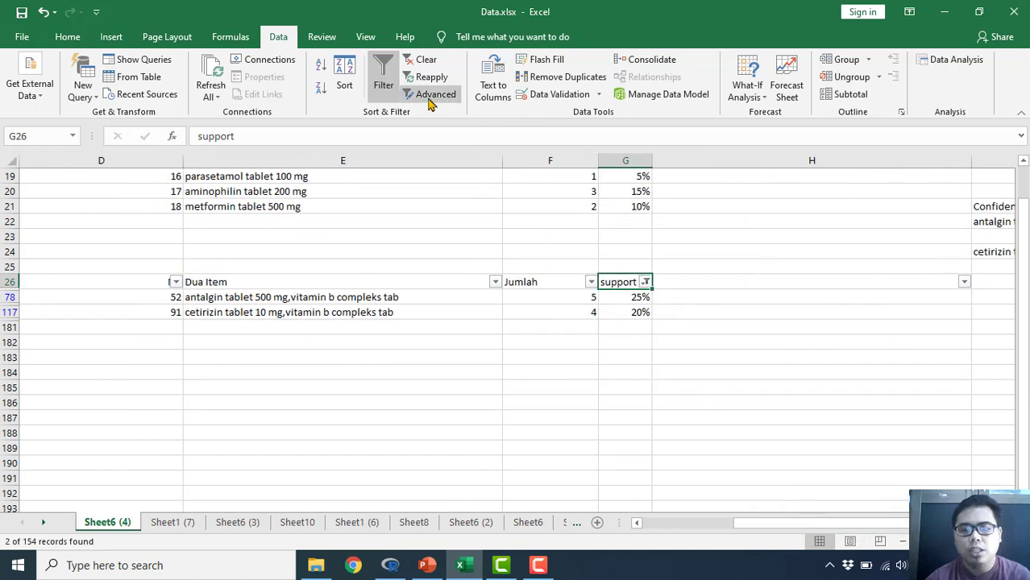
{"action": "mouse_move", "coordinate": [852, 532]}
{"action": "left_mouse_down"}
{"action": "mouse_move", "coordinate": [891, 533]}
{"action": "mouse_move", "coordinate": [834, 533]}
{"action": "left_mouse_up"}
{"action": "left_click", "coordinate": [424, 60]}
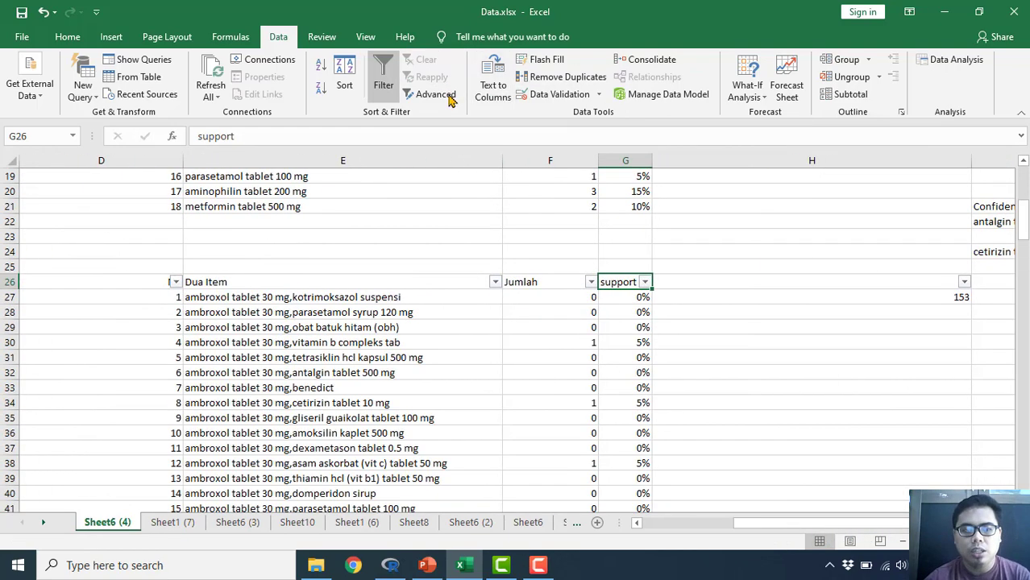
Filter the Dua Item column to pairs containing "antal" and select all the filtered pairs to check their count.
{"action": "left_click", "coordinate": [495, 281]}
{"action": "left_click", "coordinate": [395, 367]}
{"action": "type", "text": "antal"}
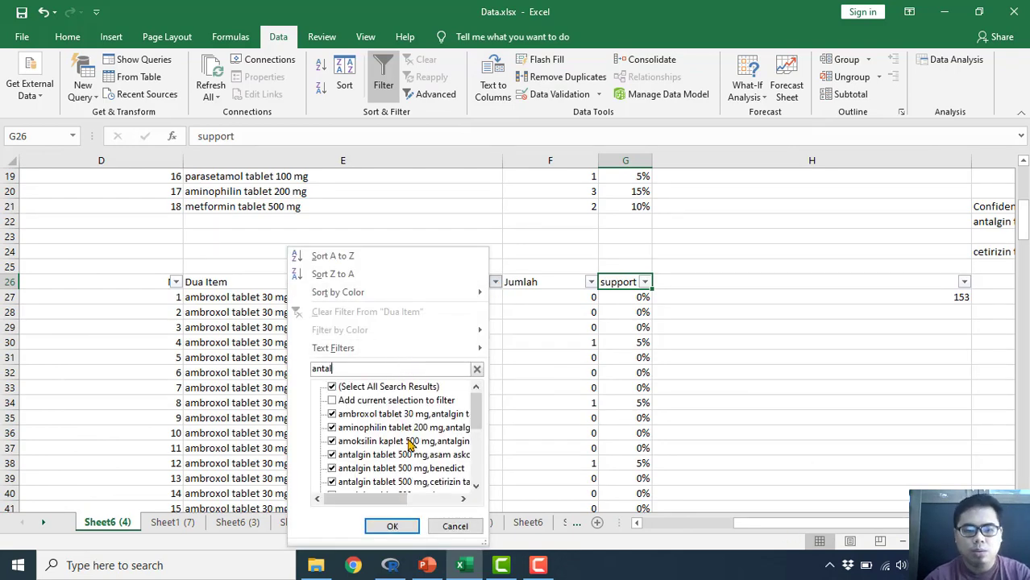
{"action": "left_click", "coordinate": [393, 526]}
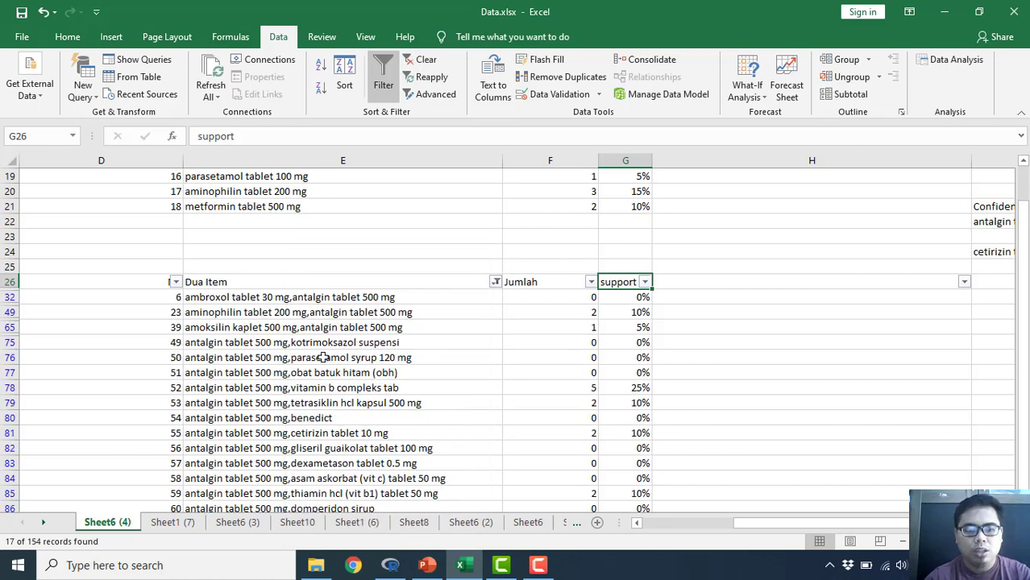
{"action": "left_click", "coordinate": [339, 297]}
{"action": "key", "text": "ctrl+shift+Down"}
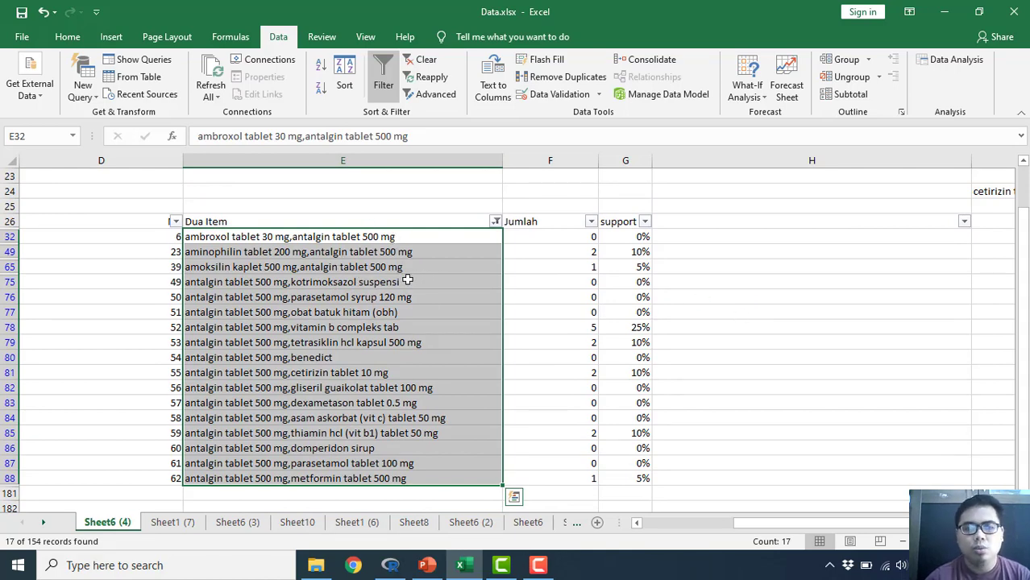
Inspect the divisor in K22 and the confidence formula in L22 for antalgin tablet 500 mg with vitamin b compleks tab.
{"action": "left_click_drag", "start_coordinate": [765, 530], "coordinate": [816, 457]}
{"action": "scroll", "coordinate": [809, 336], "scroll_direction": "up", "scroll_amount": 3}
{"action": "left_click", "coordinate": [794, 300]}
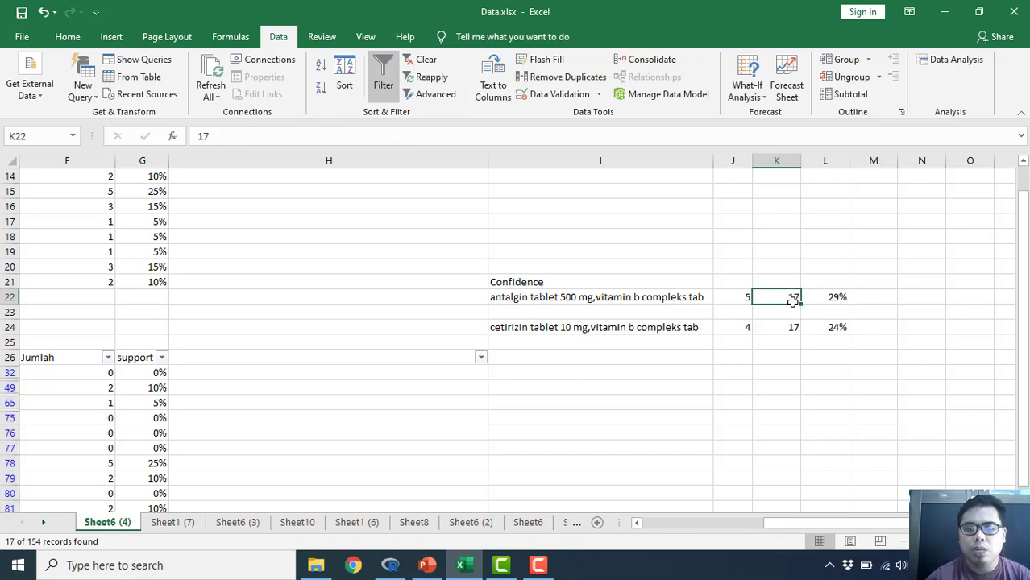
{"action": "left_click", "coordinate": [838, 297]}
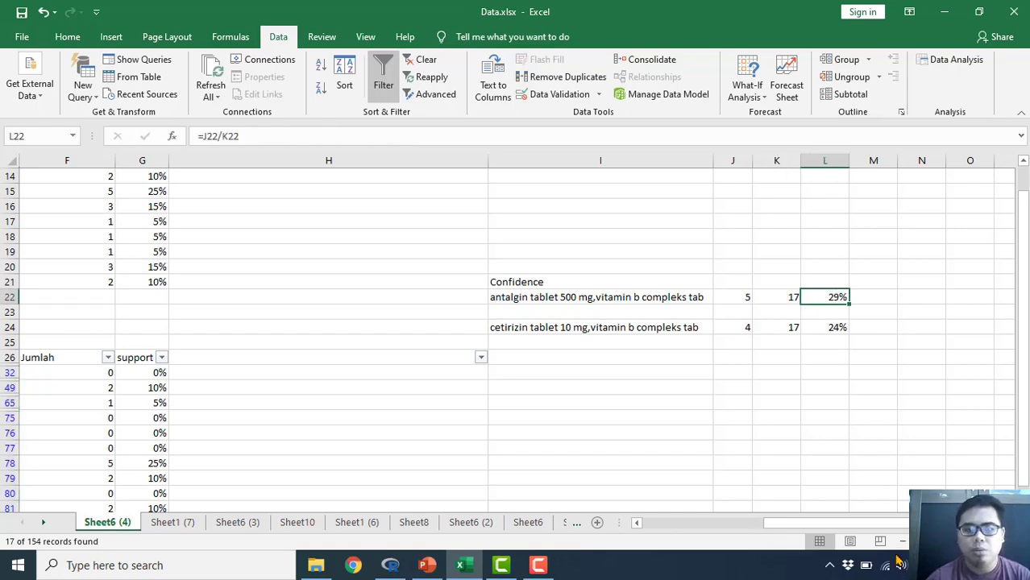
Filter the Dua Item column to pairs containing "ceti" and select all the filtered pairs to check their count.
{"action": "left_click_drag", "start_coordinate": [899, 523], "coordinate": [782, 550]}
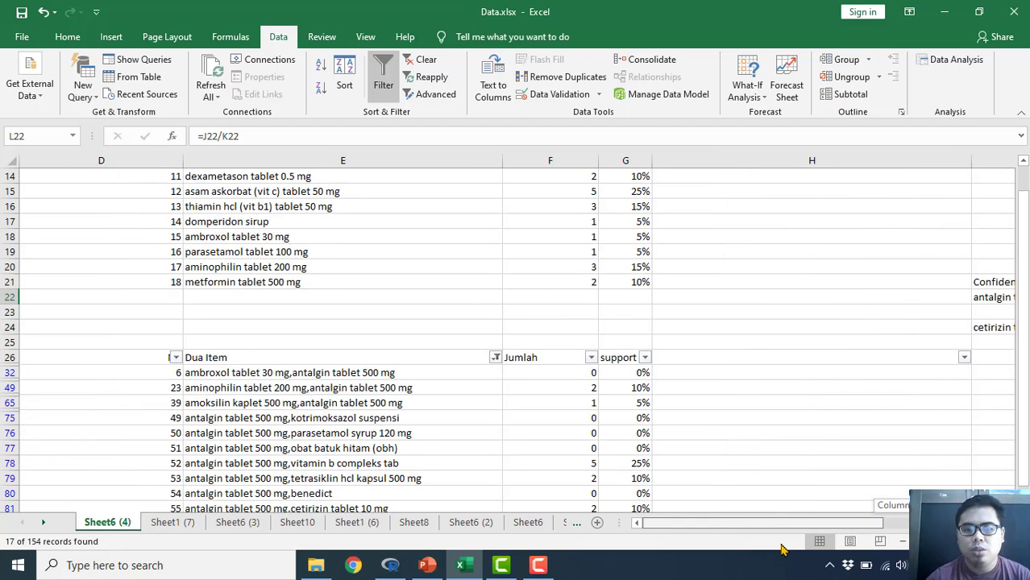
{"action": "left_click", "coordinate": [495, 357]}
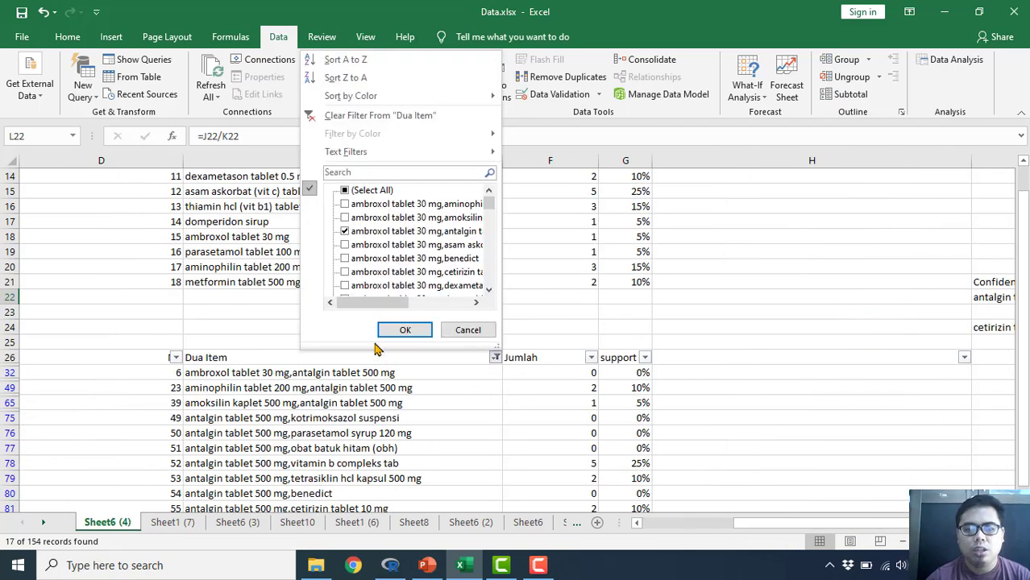
{"action": "left_click", "coordinate": [344, 190]}
{"action": "left_click", "coordinate": [355, 172]}
{"action": "type", "text": "cet"}
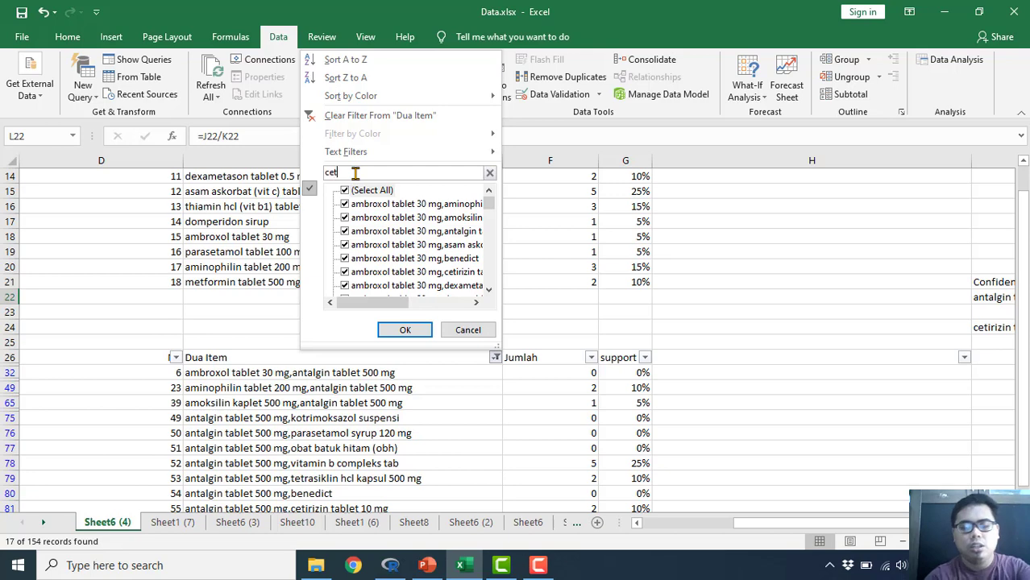
{"action": "type", "text": "i"}
{"action": "left_click", "coordinate": [404, 330]}
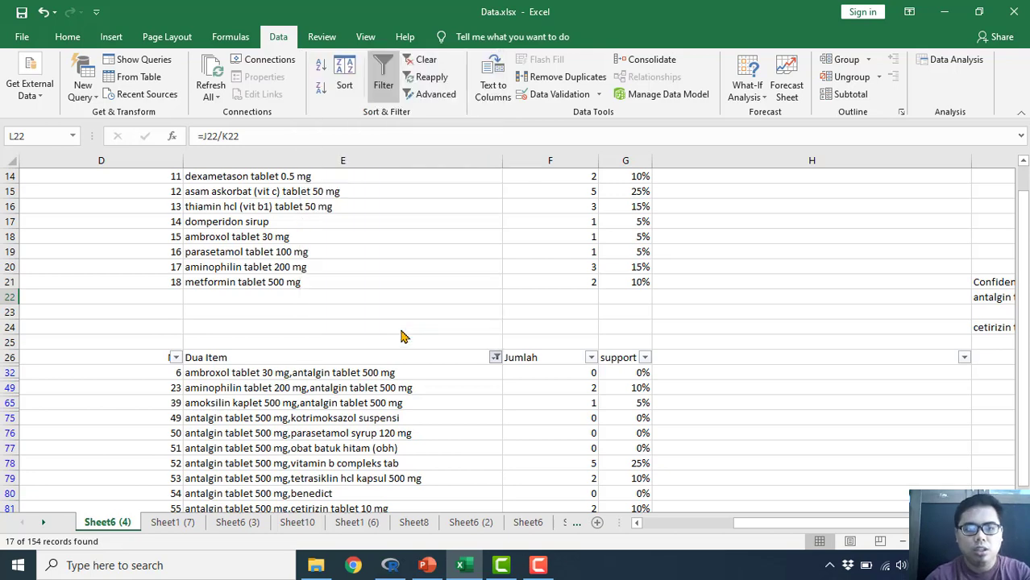
{"action": "scroll", "coordinate": [291, 388], "scroll_direction": "down", "scroll_amount": 3}
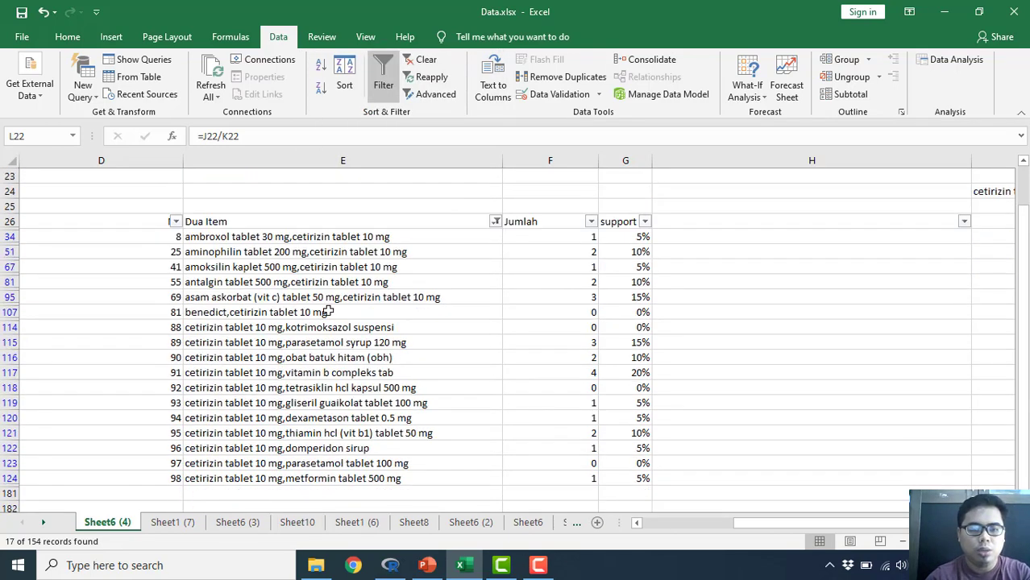
{"action": "left_click", "coordinate": [340, 235]}
{"action": "key", "text": "ctrl+shift+Down"}
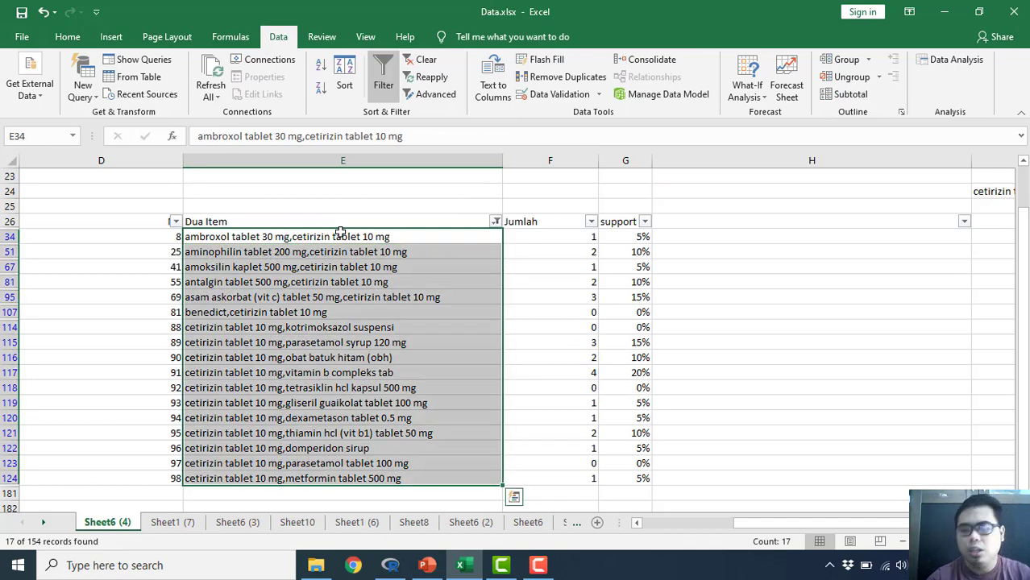
Clear the Dua Item filter and look over the Confidence table and the single-item support values.
{"action": "scroll", "coordinate": [729, 369], "scroll_direction": "up", "scroll_amount": 1}
{"action": "scroll", "coordinate": [730, 369], "scroll_direction": "up", "scroll_amount": 1}
{"action": "left_click_drag", "start_coordinate": [762, 523], "coordinate": [806, 532]}
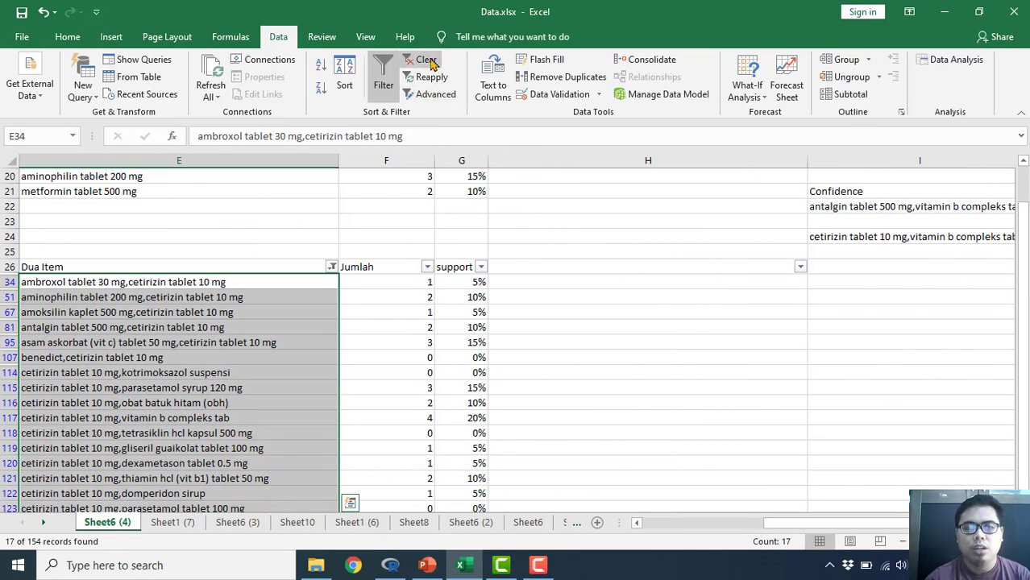
{"action": "left_click", "coordinate": [422, 61]}
{"action": "left_click_drag", "start_coordinate": [842, 524], "coordinate": [867, 526]}
{"action": "scroll", "coordinate": [730, 415], "scroll_direction": "up", "scroll_amount": 2}
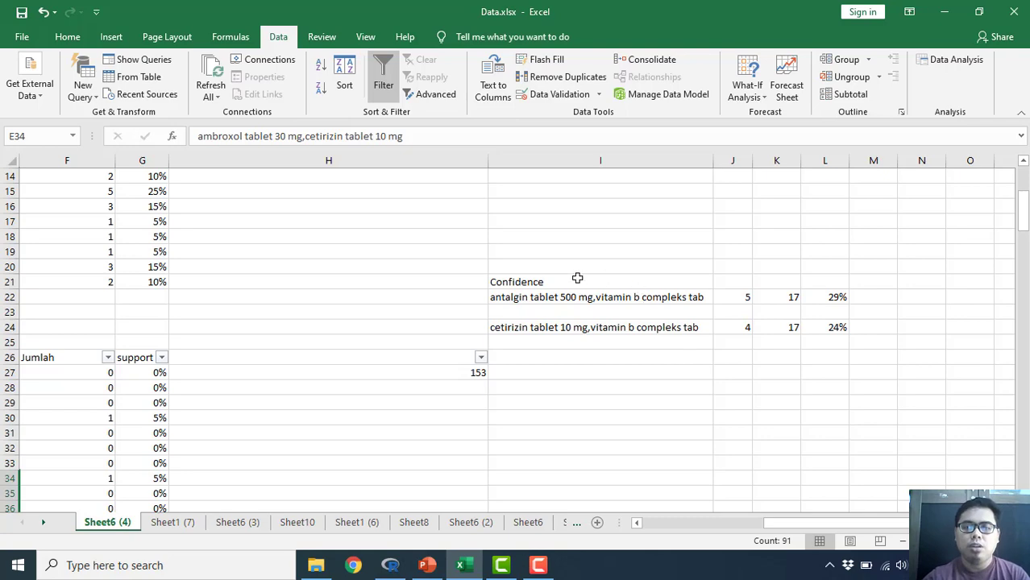
{"action": "scroll", "coordinate": [568, 322], "scroll_direction": "up", "scroll_amount": 2}
{"action": "scroll", "coordinate": [573, 324], "scroll_direction": "up", "scroll_amount": 2}
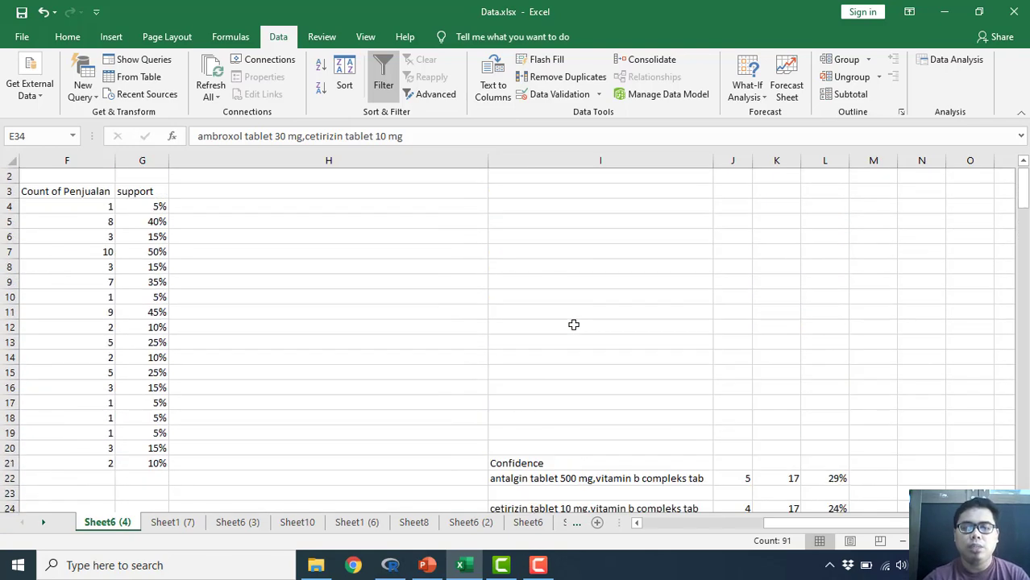
{"action": "scroll", "coordinate": [604, 336], "scroll_direction": "down", "scroll_amount": 4}
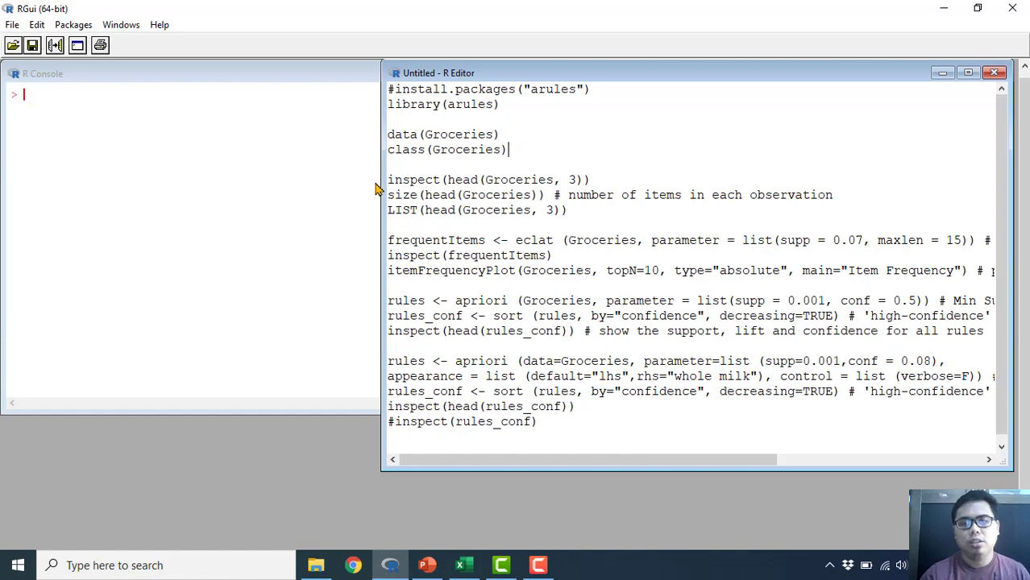
In RGui, widen the script editor and run the opening lines that load arules and the Groceries data and show its class.
{"action": "left_click_drag", "start_coordinate": [385, 175], "coordinate": [332, 181]}
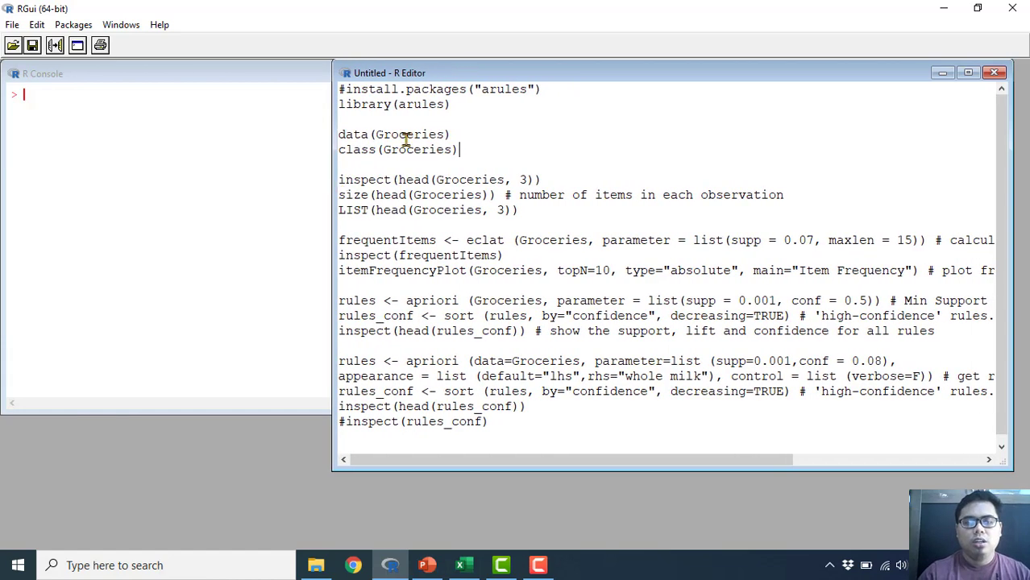
{"action": "left_click_drag", "start_coordinate": [464, 150], "coordinate": [285, 87]}
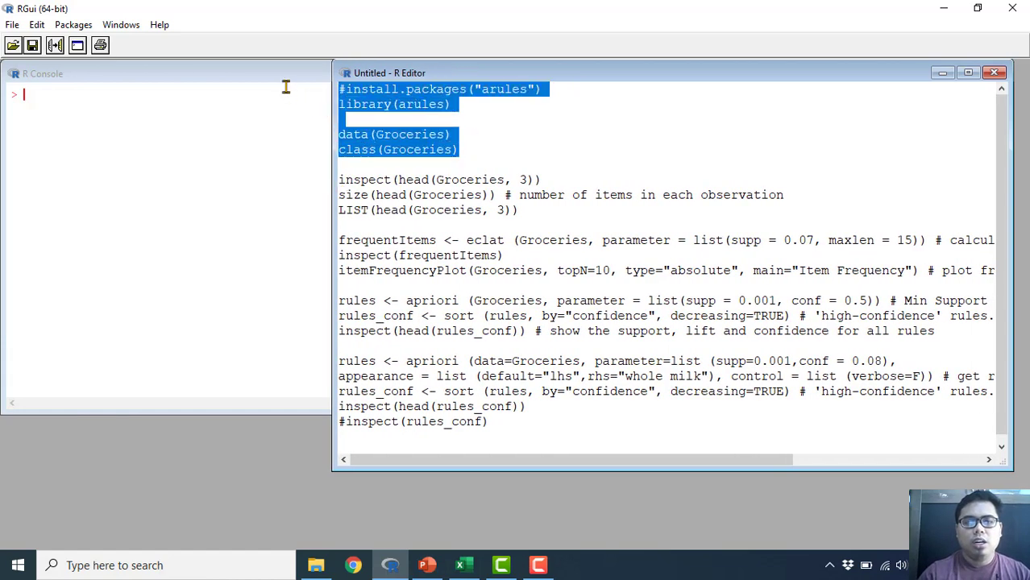
{"action": "right_click", "coordinate": [394, 101]}
{"action": "left_click", "coordinate": [406, 116]}
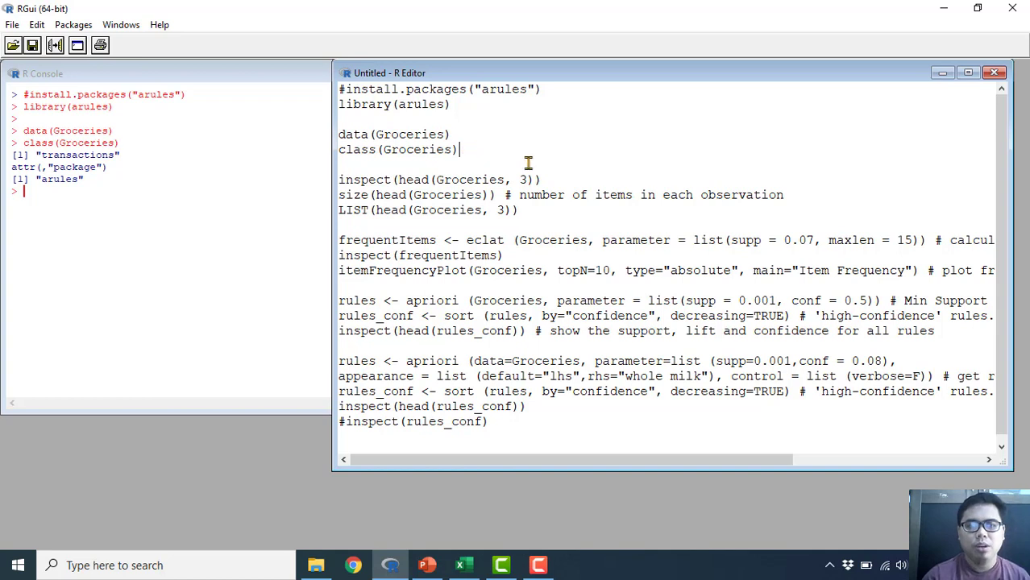
Run inspect(head(Groceries, 3)) to list the first three transactions.
{"action": "triple_click", "coordinate": [548, 178]}
{"action": "right_click", "coordinate": [540, 180]}
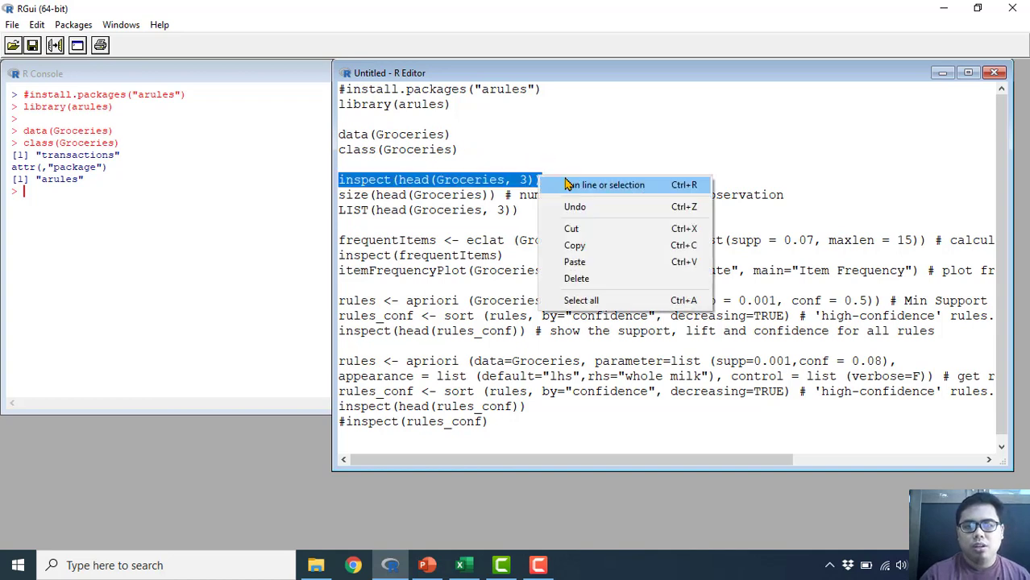
{"action": "left_click", "coordinate": [564, 184]}
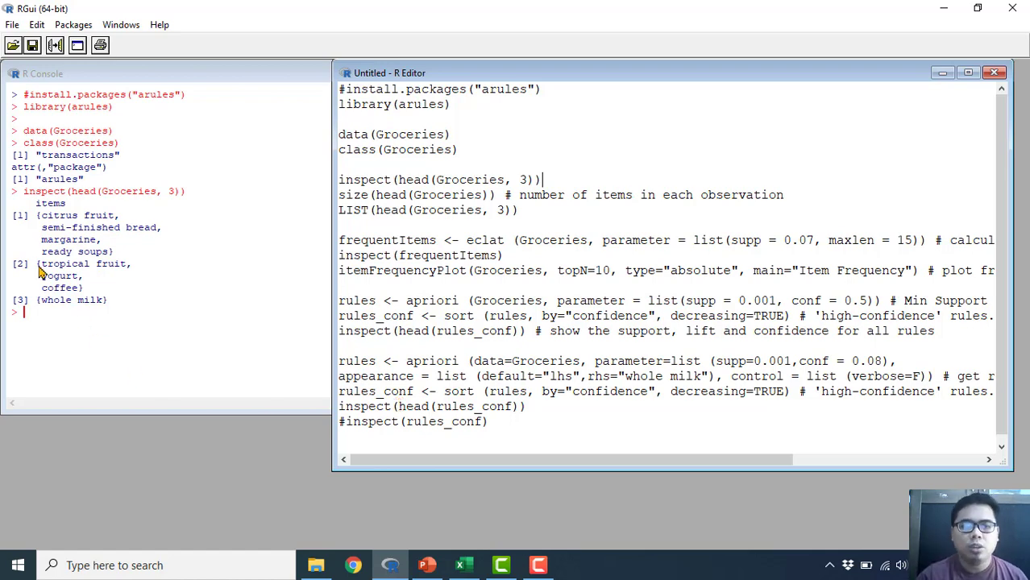
Run the class(Groceries) line again to show the data's object type.
{"action": "left_click_drag", "start_coordinate": [459, 152], "coordinate": [302, 156]}
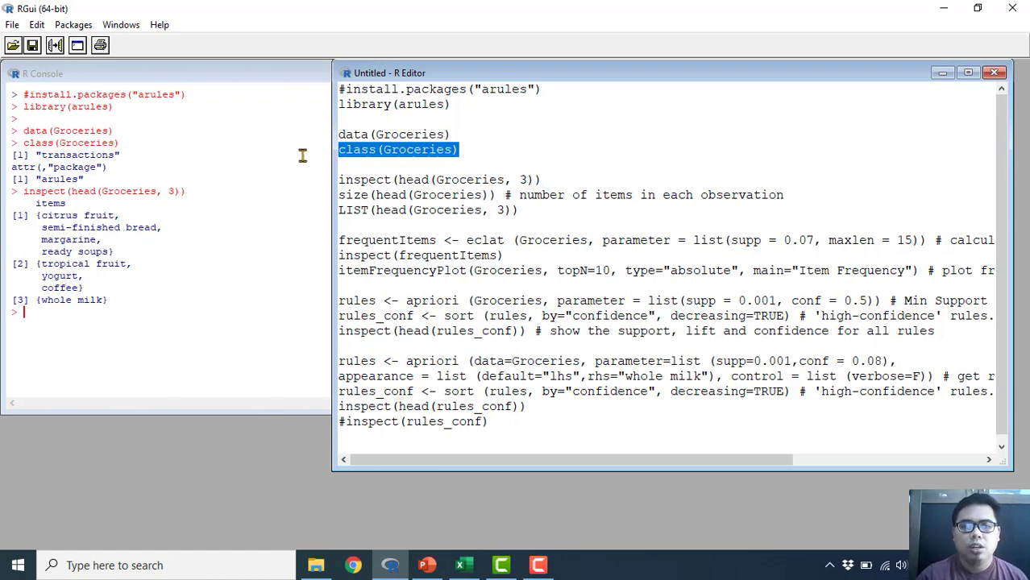
{"action": "right_click", "coordinate": [357, 155]}
{"action": "left_click", "coordinate": [369, 160]}
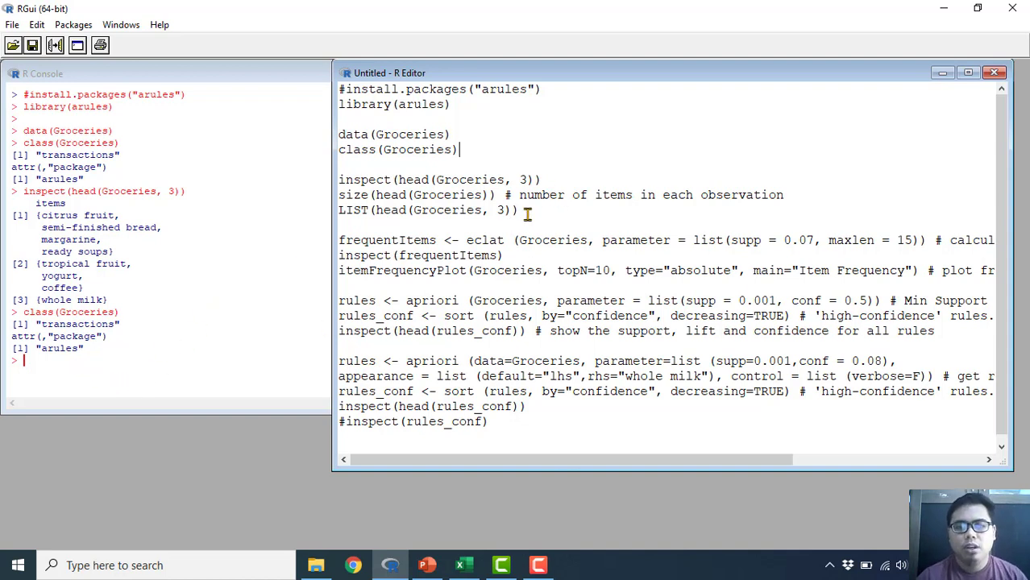
Run LIST(head(Groceries, 3)) and view the listed transactions in the full console.
{"action": "left_click_drag", "start_coordinate": [532, 212], "coordinate": [337, 181]}
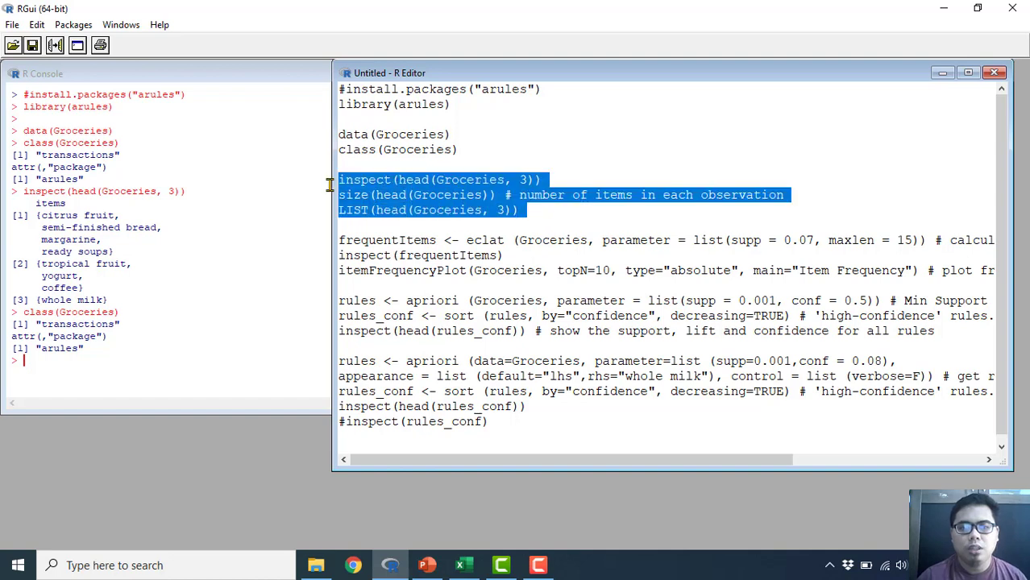
{"action": "left_click_drag", "start_coordinate": [559, 174], "coordinate": [319, 175]}
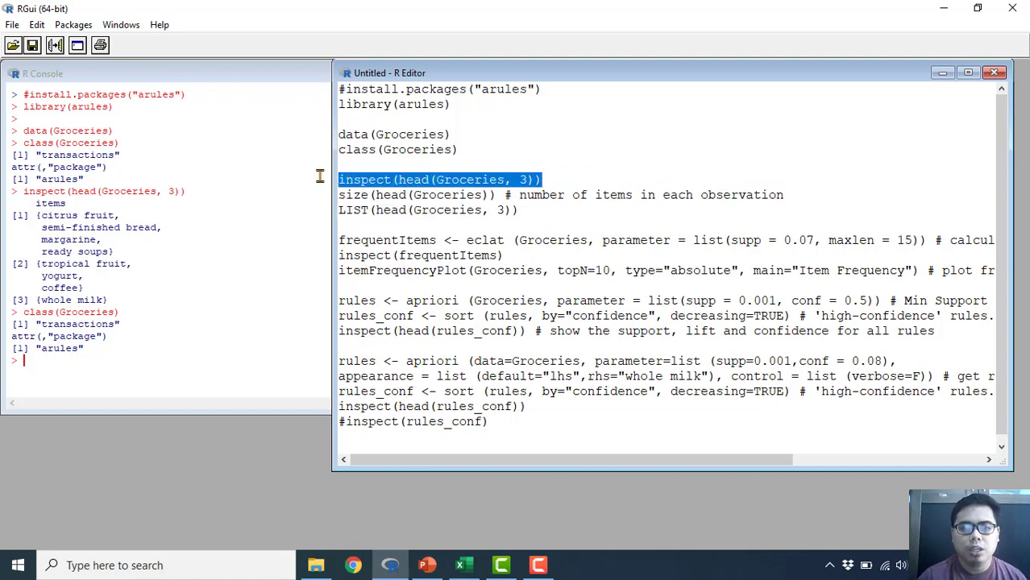
{"action": "left_click", "coordinate": [425, 181]}
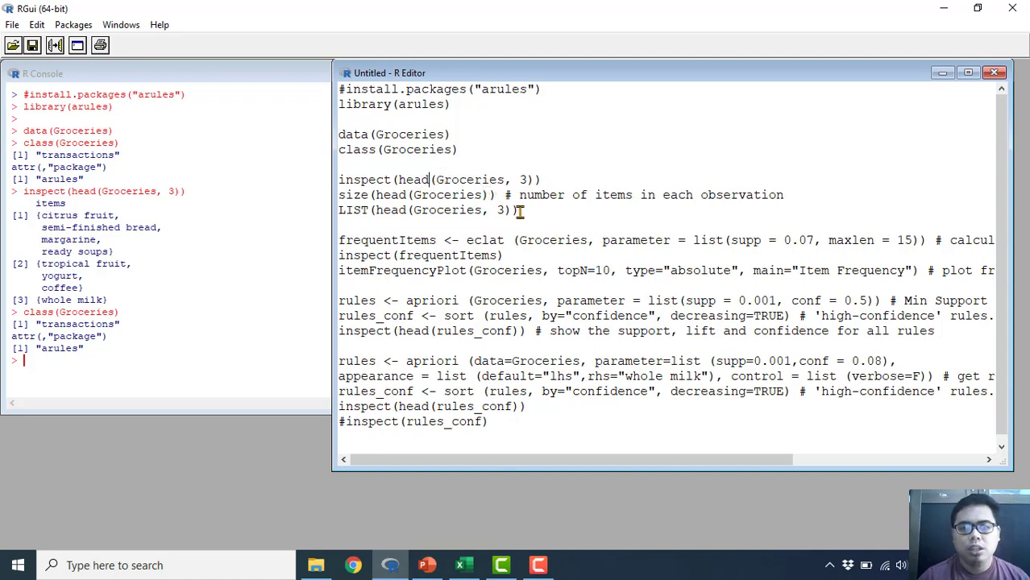
{"action": "left_click_drag", "start_coordinate": [520, 211], "coordinate": [330, 210]}
{"action": "right_click", "coordinate": [393, 208]}
{"action": "left_click", "coordinate": [427, 212]}
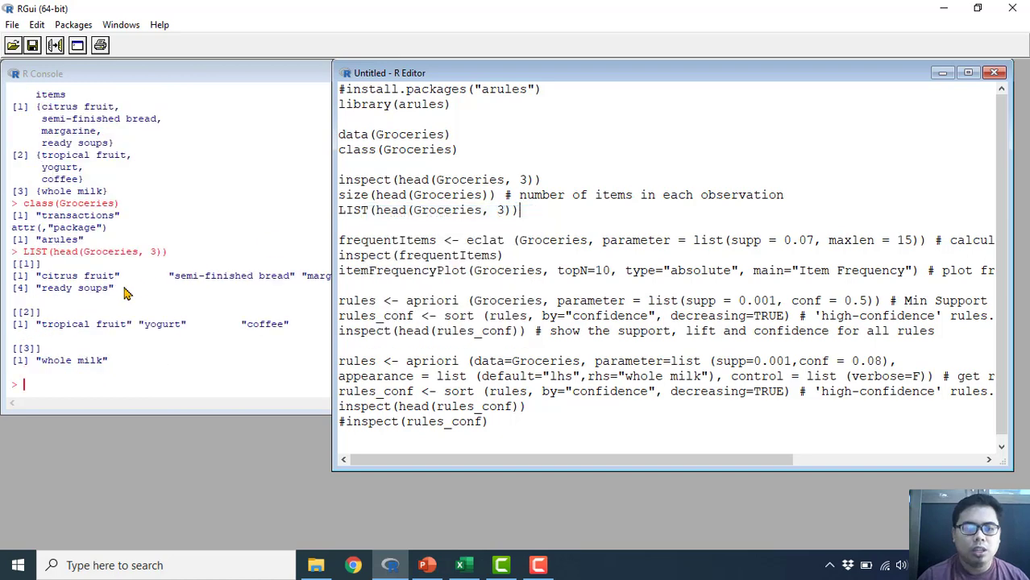
{"action": "left_click", "coordinate": [149, 317]}
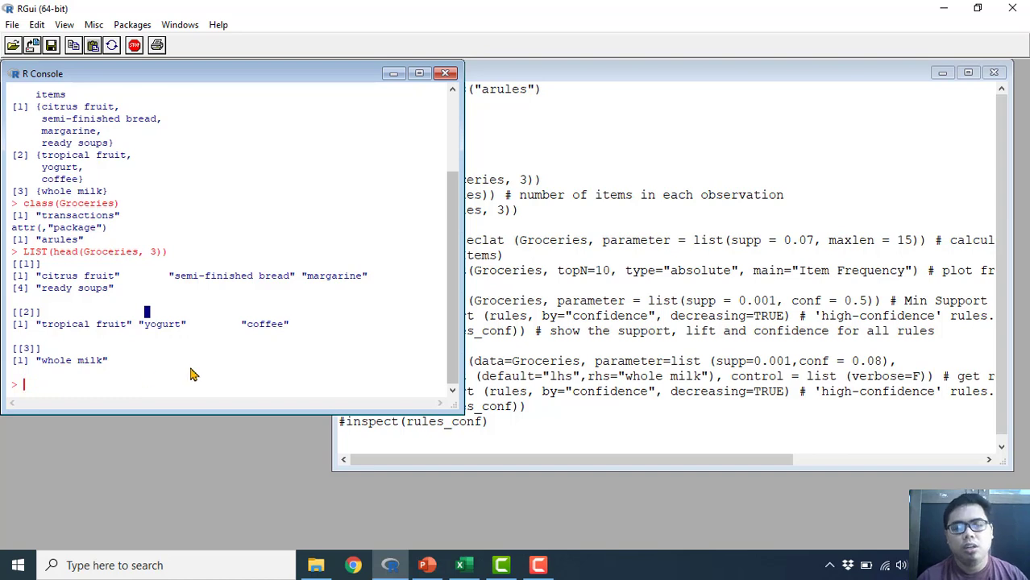
Run the eclat line with supp = 0.07 and maxlen = 15, inspect frequentItems, and view their support and count in the console.
{"action": "left_click", "coordinate": [518, 218]}
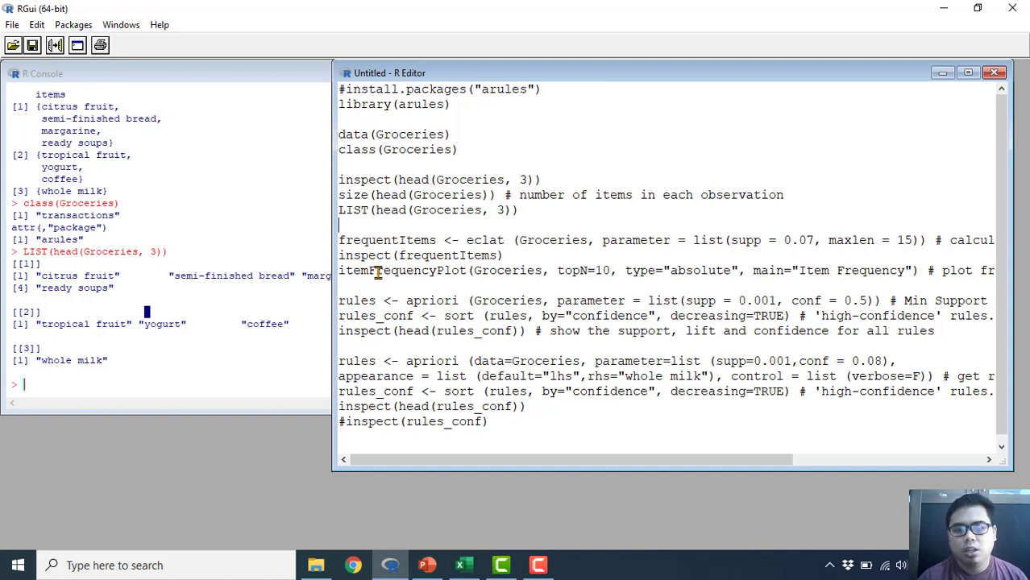
{"action": "left_click_drag", "start_coordinate": [332, 269], "coordinate": [262, 260]}
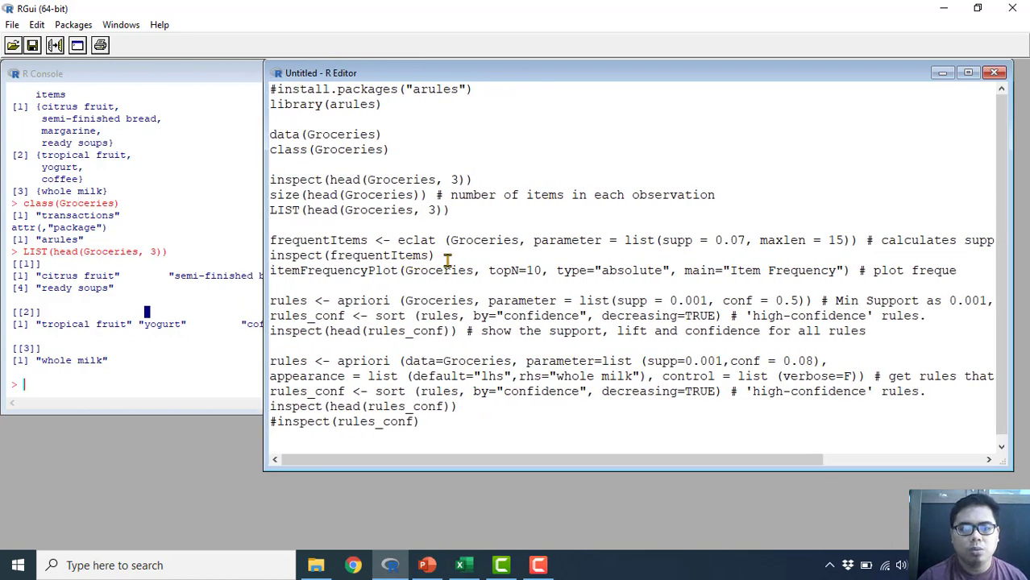
{"action": "left_click_drag", "start_coordinate": [444, 258], "coordinate": [245, 242]}
{"action": "right_click", "coordinate": [342, 243]}
{"action": "left_click", "coordinate": [379, 250]}
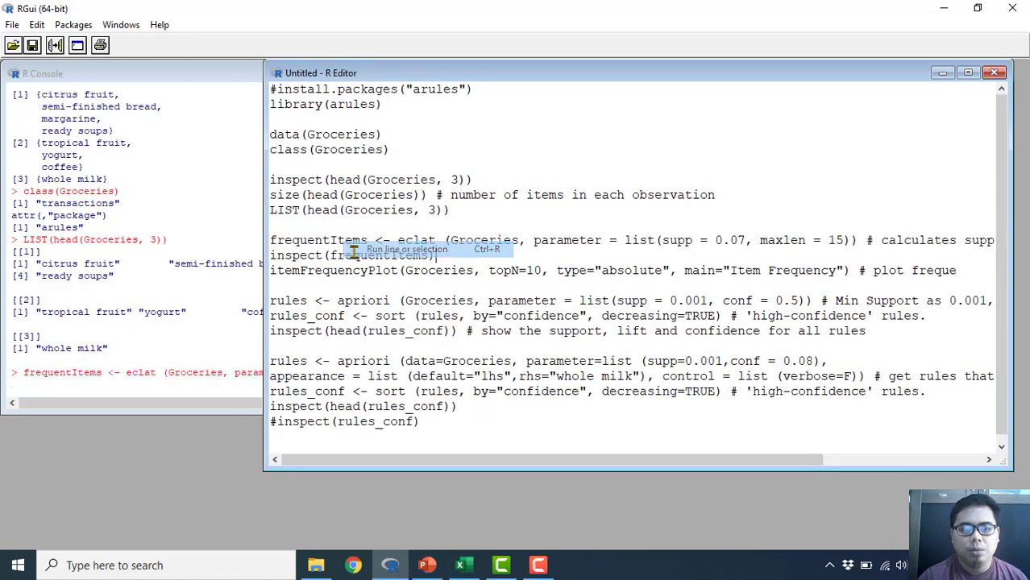
{"action": "key", "text": "ctrl+r"}
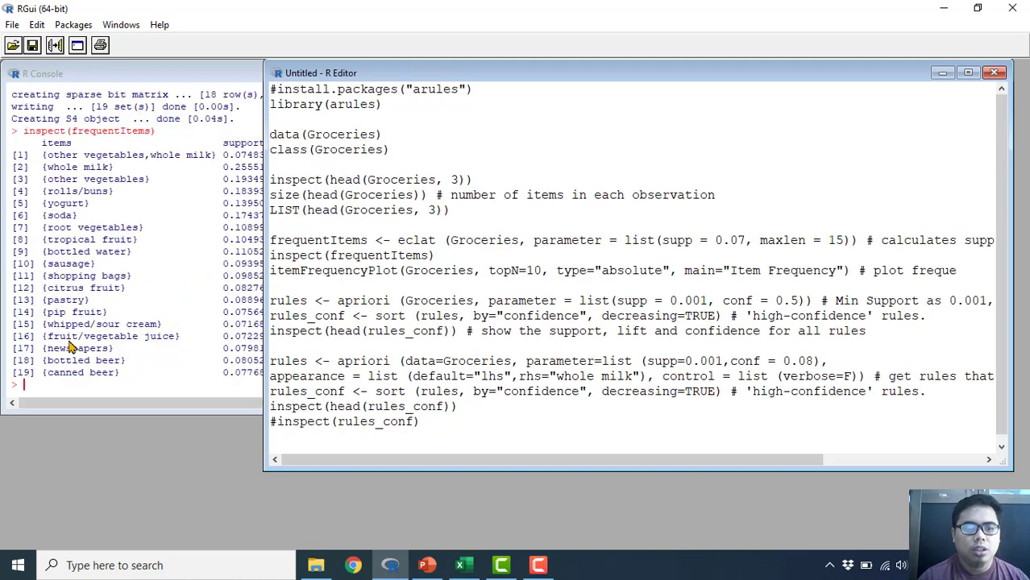
{"action": "left_click", "coordinate": [91, 353]}
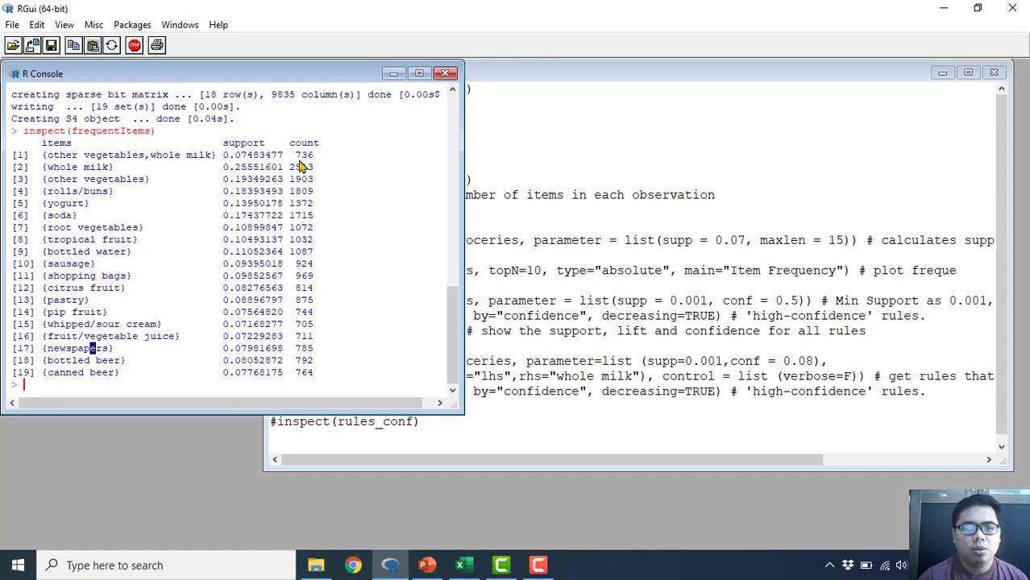
Plot the absolute item frequency of the top 10 Groceries items with itemFrequencyPlot, and close the plot window after viewing it.
{"action": "left_click_drag", "start_coordinate": [571, 284], "coordinate": [206, 244]}
{"action": "right_click", "coordinate": [352, 246]}
{"action": "left_click", "coordinate": [395, 247]}
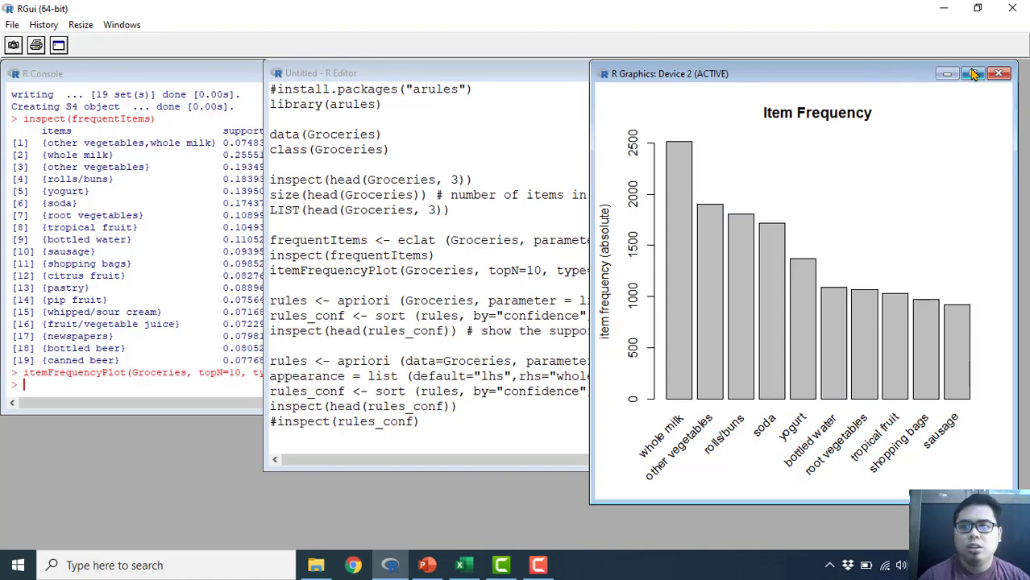
{"action": "left_click", "coordinate": [998, 75]}
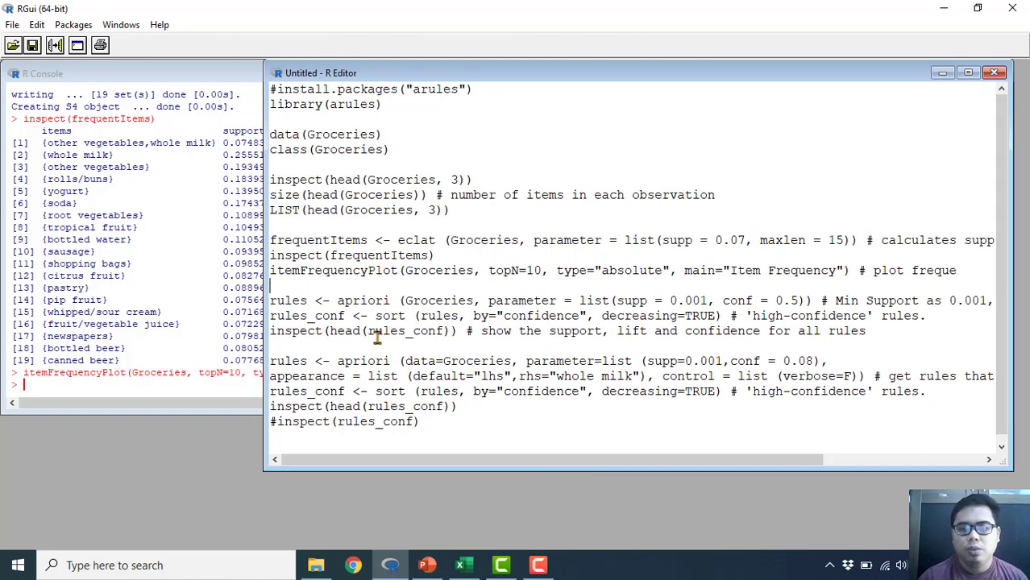
Run the first apriori block with supp = 0.001 and conf = 0.5, sorting the rules by decreasing confidence and inspecting the first ones.
{"action": "left_click_drag", "start_coordinate": [265, 302], "coordinate": [234, 292]}
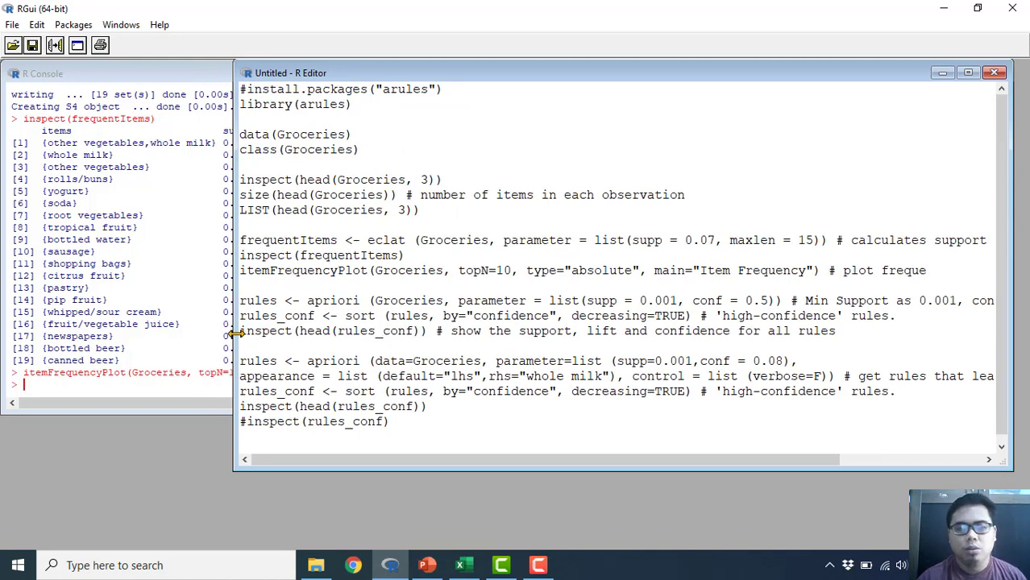
{"action": "left_click_drag", "start_coordinate": [301, 299], "coordinate": [362, 298]}
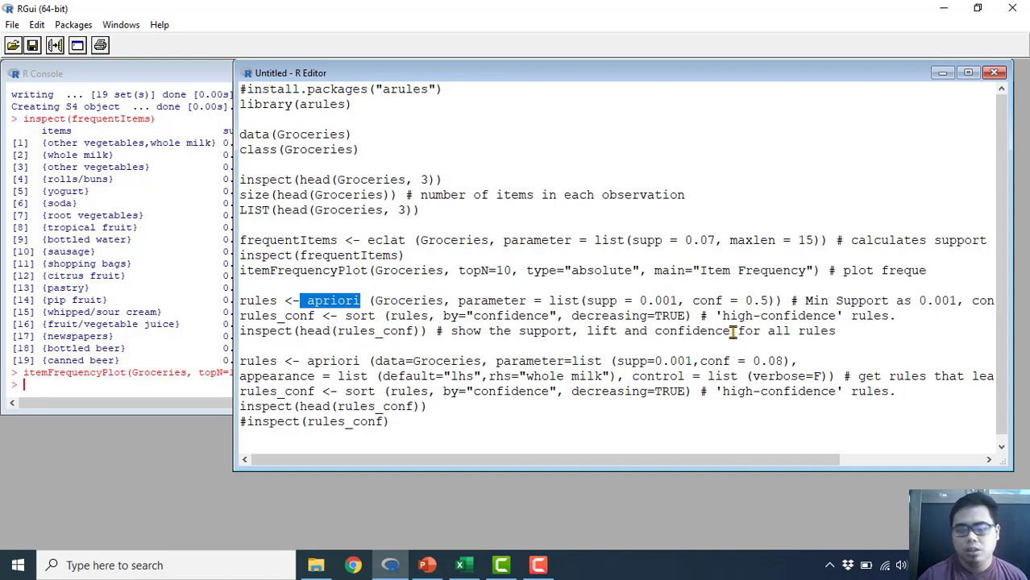
{"action": "left_click", "coordinate": [691, 315]}
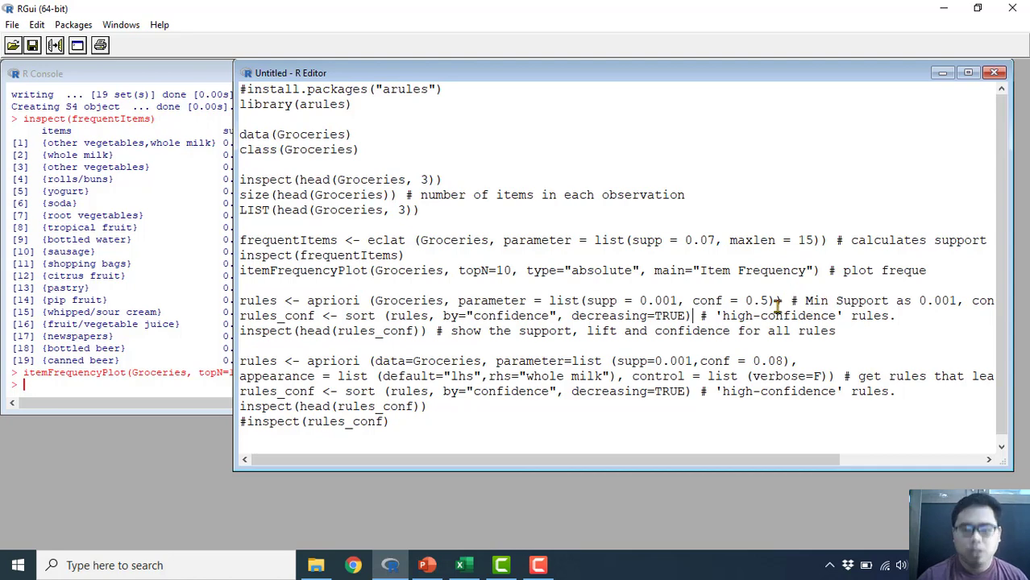
{"action": "left_click_drag", "start_coordinate": [244, 301], "coordinate": [244, 346]}
{"action": "left_click", "coordinate": [242, 302]}
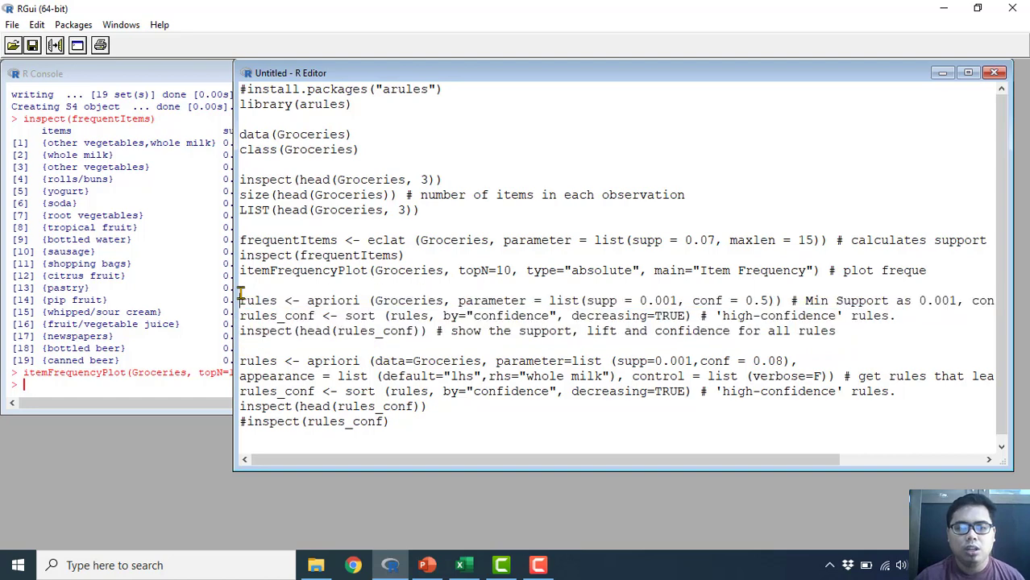
{"action": "key", "text": "shift+Down"}
{"action": "key", "text": "shift+Down"}
{"action": "key", "text": "shift+Down"}
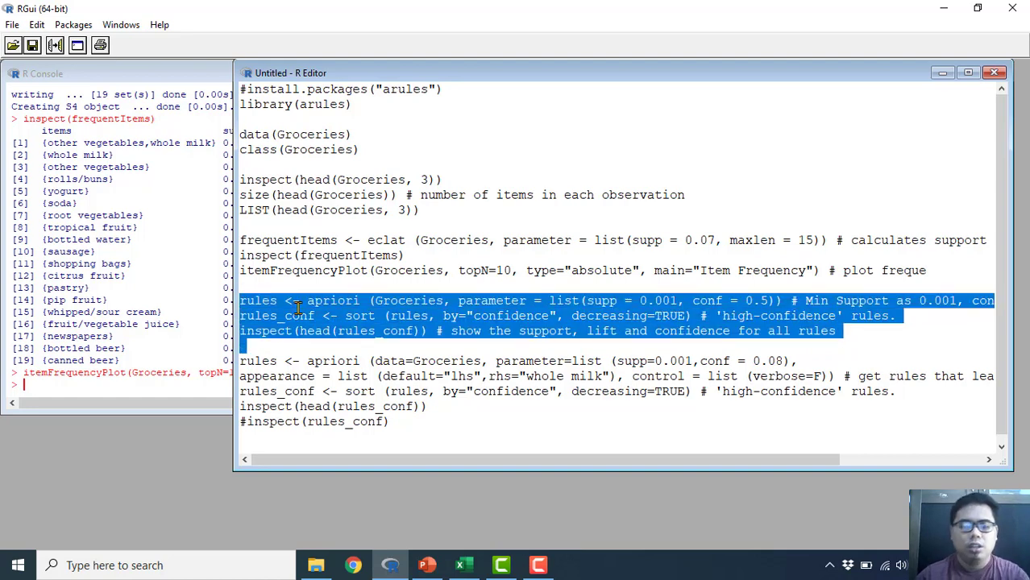
{"action": "key", "text": "ctrl+r"}
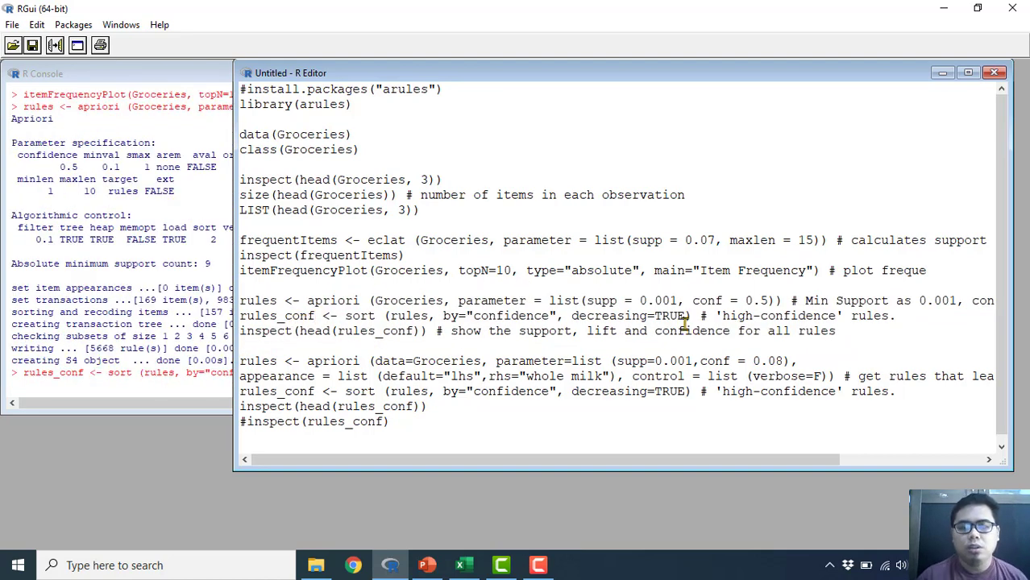
View the support, confidence, lift and count columns of the inspected high-confidence rules in the console, and return to the script.
{"action": "key", "text": "Down"}
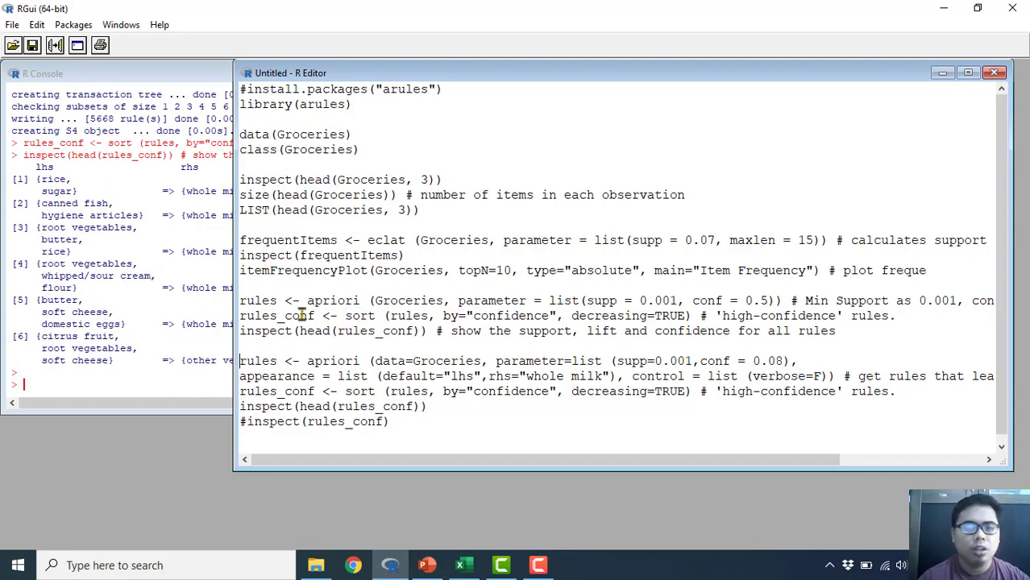
{"action": "left_click", "coordinate": [86, 311]}
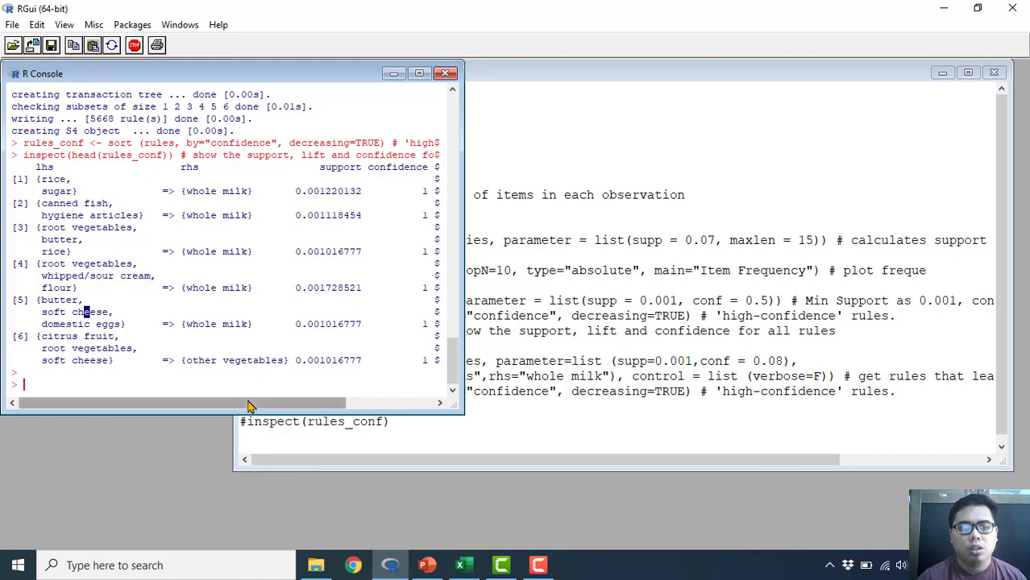
{"action": "mouse_move", "coordinate": [252, 403]}
{"action": "left_mouse_down"}
{"action": "mouse_move", "coordinate": [344, 413]}
{"action": "mouse_move", "coordinate": [256, 409]}
{"action": "left_mouse_up"}
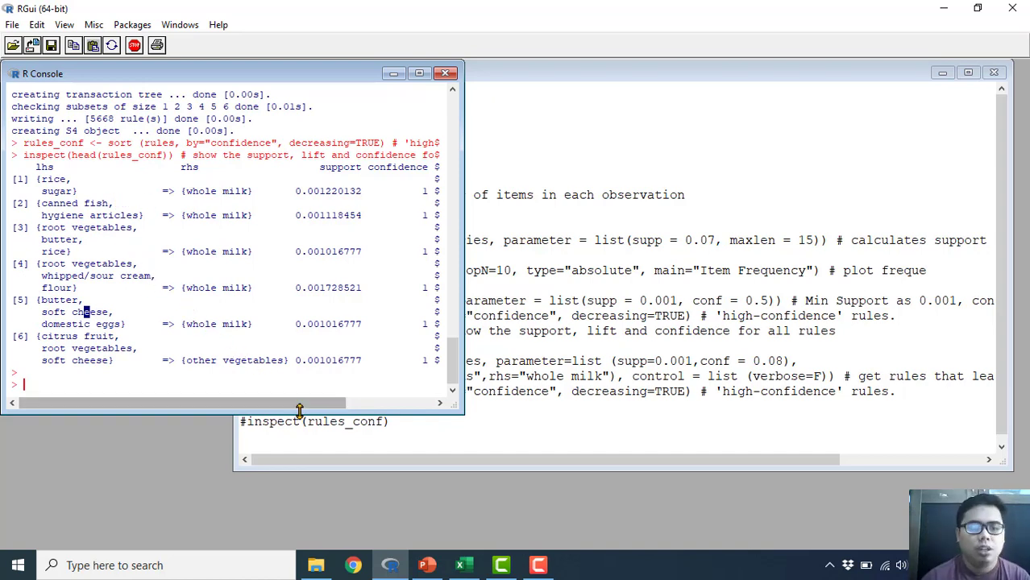
{"action": "left_click_drag", "start_coordinate": [329, 407], "coordinate": [418, 409]}
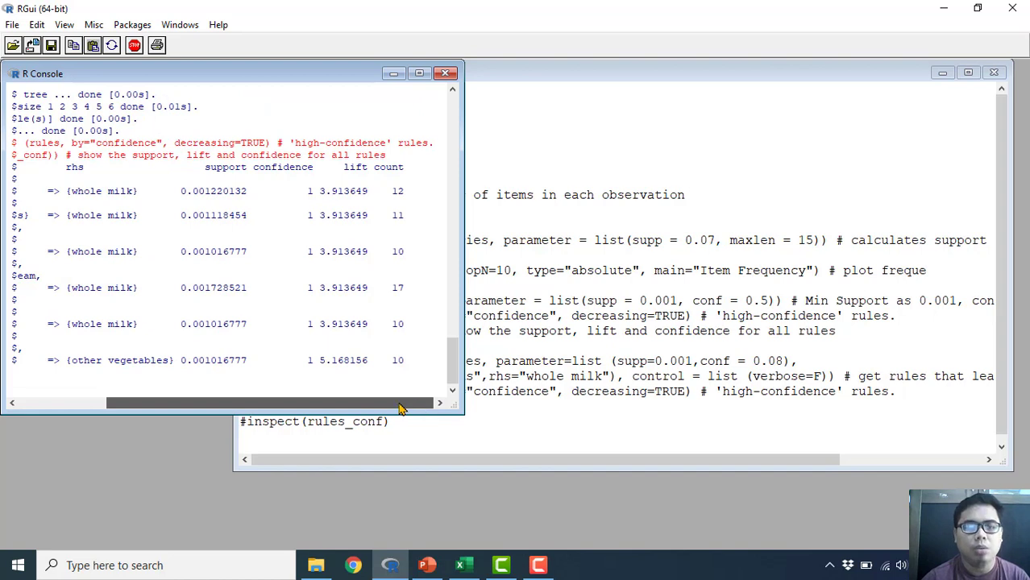
{"action": "left_click_drag", "start_coordinate": [401, 408], "coordinate": [312, 409]}
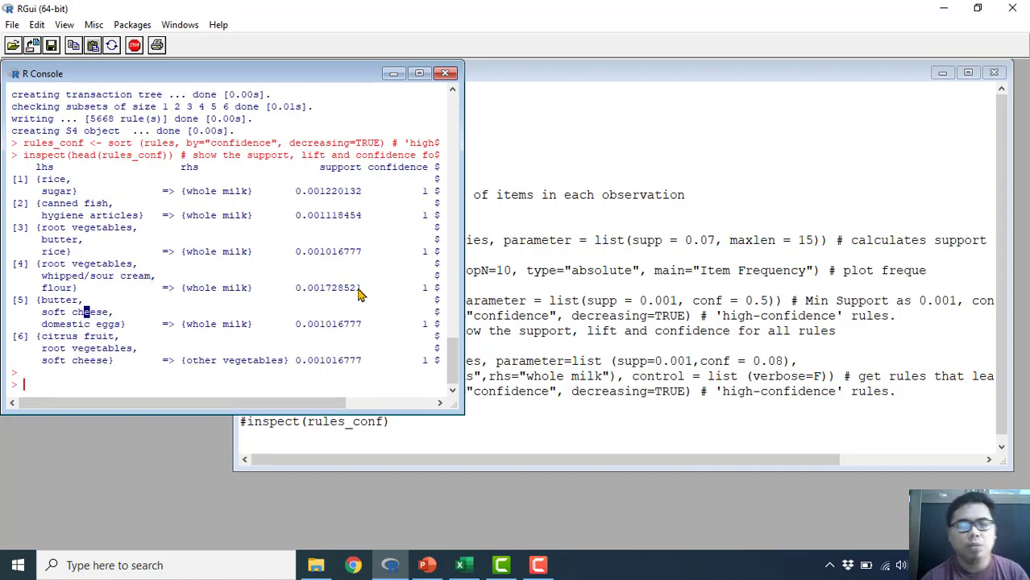
{"action": "left_click", "coordinate": [579, 333]}
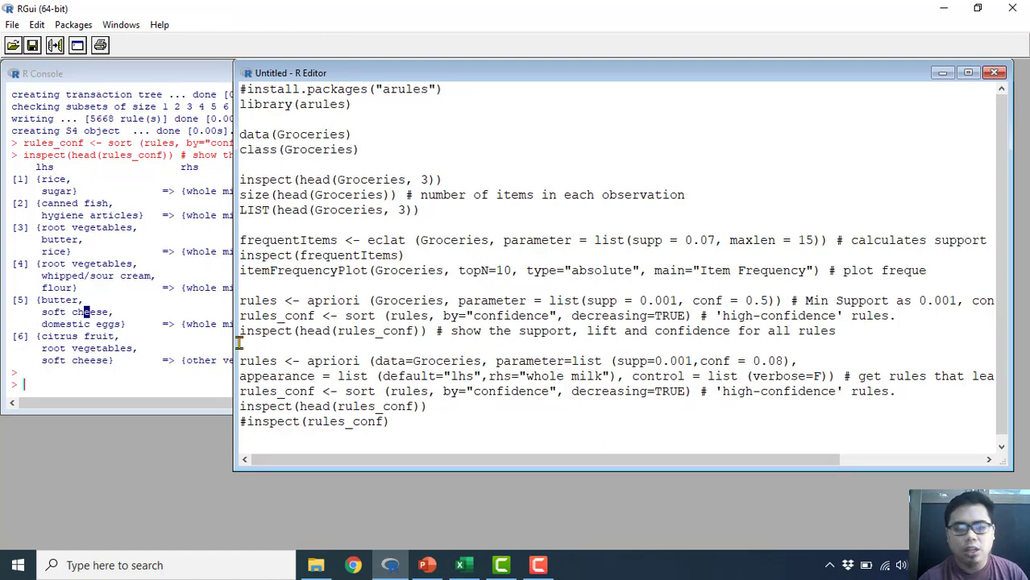
Widen the script editor and run the second apriori block with supp=0.001, conf = 0.08 and rhs="whole milk", including its sorting and inspection lines.
{"action": "left_click_drag", "start_coordinate": [233, 354], "coordinate": [162, 354]}
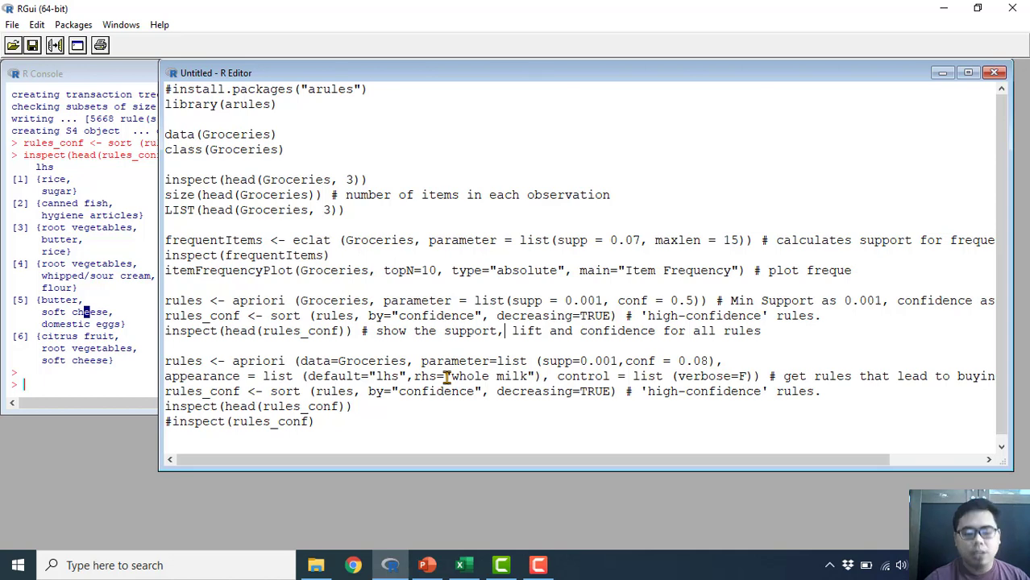
{"action": "left_click_drag", "start_coordinate": [446, 376], "coordinate": [533, 376]}
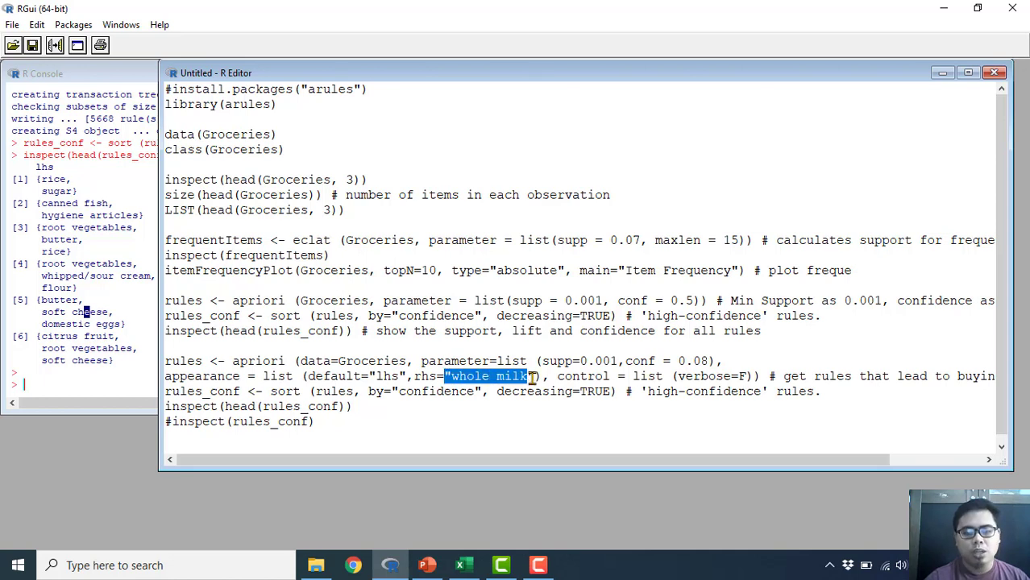
{"action": "left_click_drag", "start_coordinate": [310, 377], "coordinate": [529, 377]}
{"action": "left_click", "coordinate": [364, 425]}
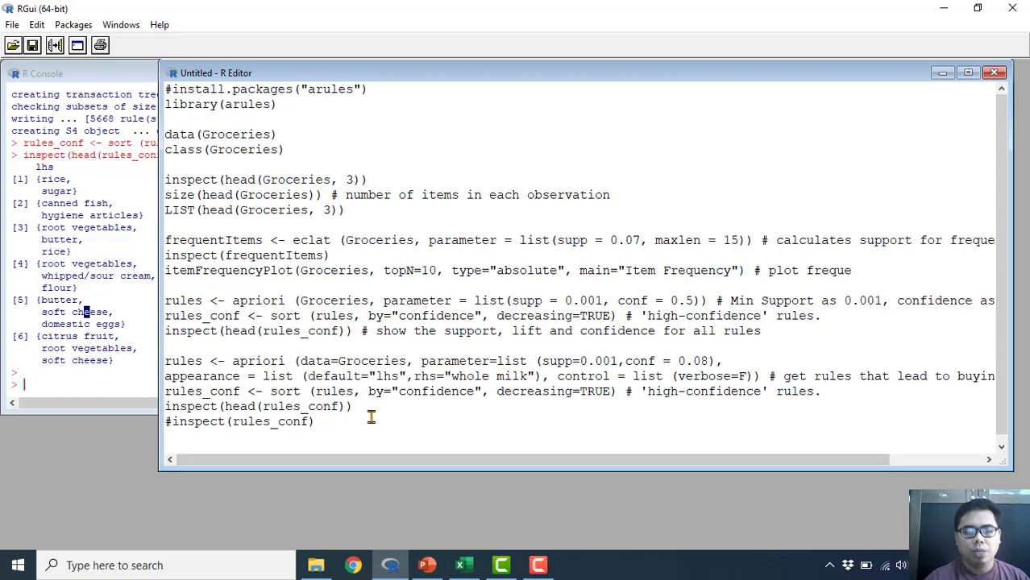
{"action": "left_click_drag", "start_coordinate": [349, 423], "coordinate": [165, 363]}
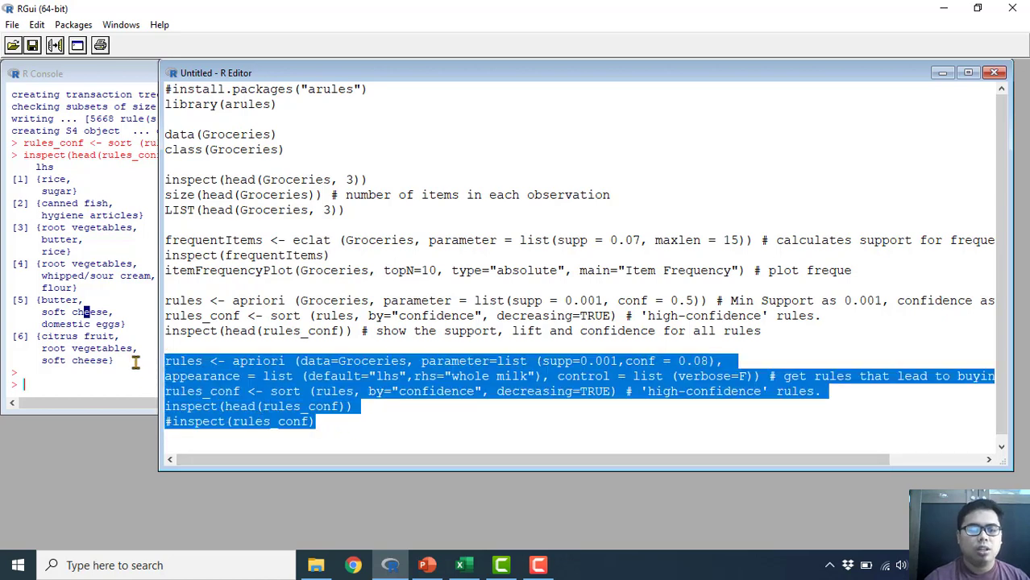
{"action": "right_click", "coordinate": [220, 367]}
{"action": "left_click", "coordinate": [242, 376]}
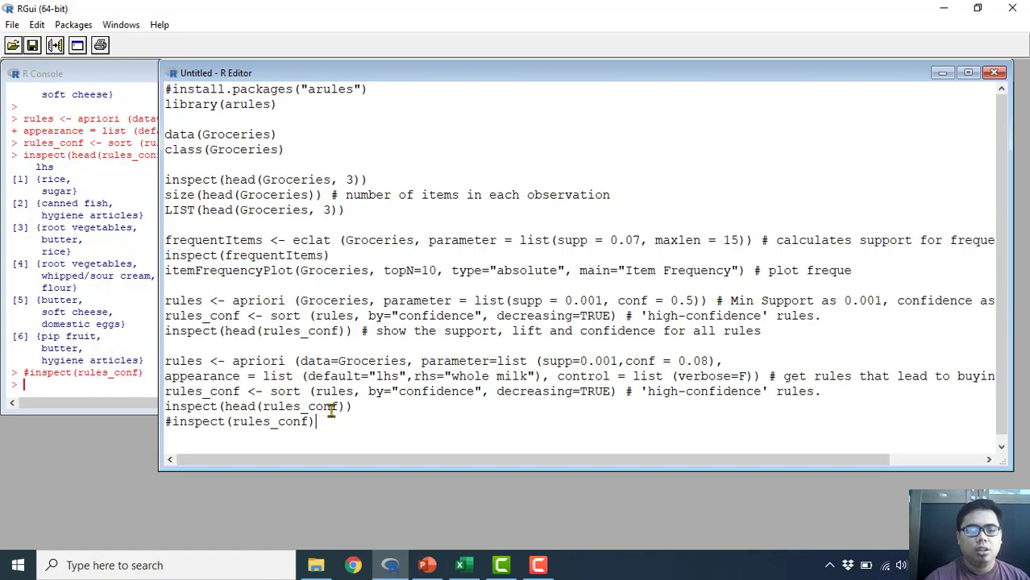
Rerun inspect(head(rules_conf)) on the whole milk rules and view their support, confidence, lift and count in the console.
{"action": "left_click_drag", "start_coordinate": [364, 408], "coordinate": [117, 408]}
{"action": "right_click", "coordinate": [231, 413]}
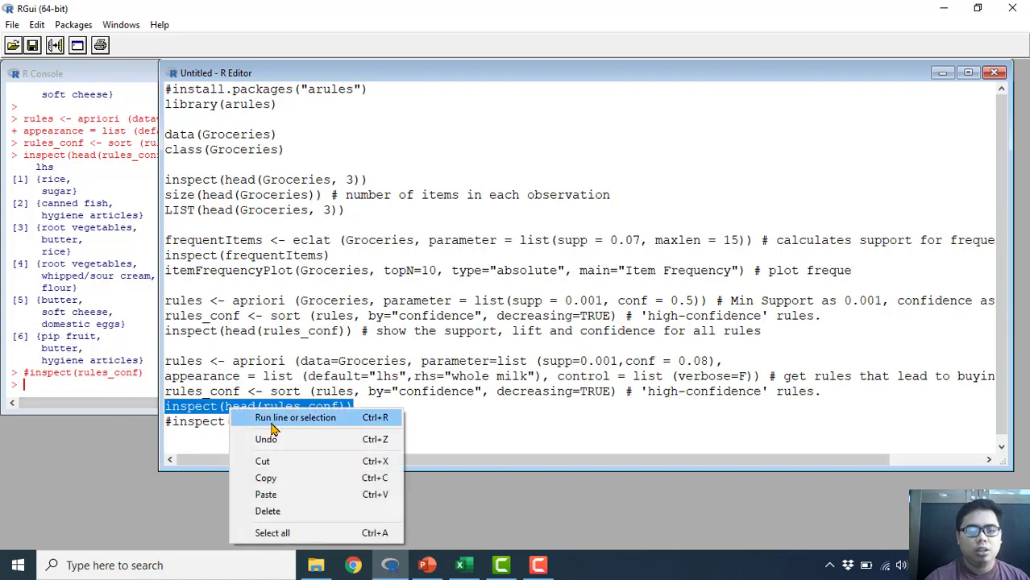
{"action": "left_click", "coordinate": [274, 418]}
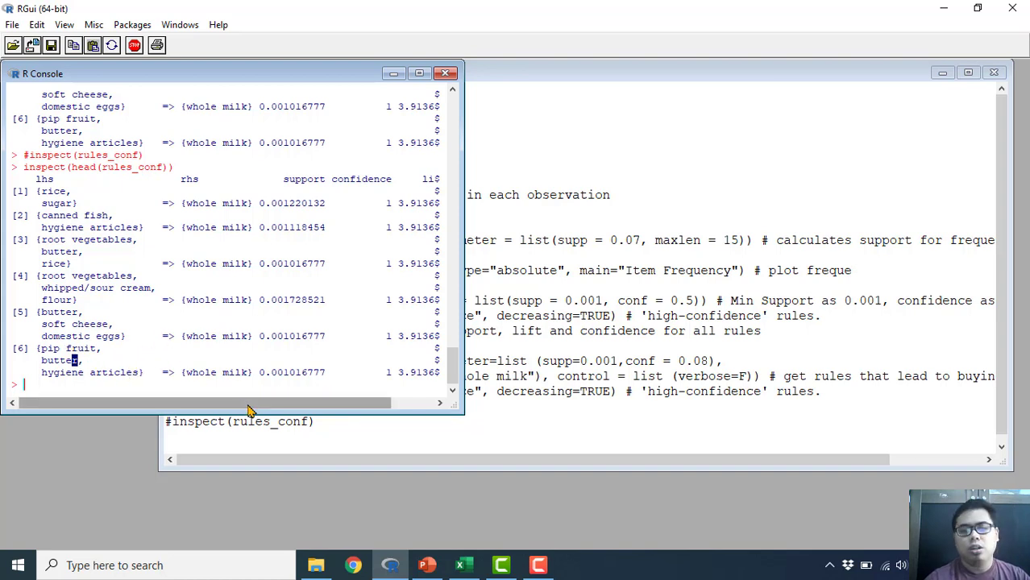
{"action": "left_click_drag", "start_coordinate": [253, 404], "coordinate": [348, 417]}
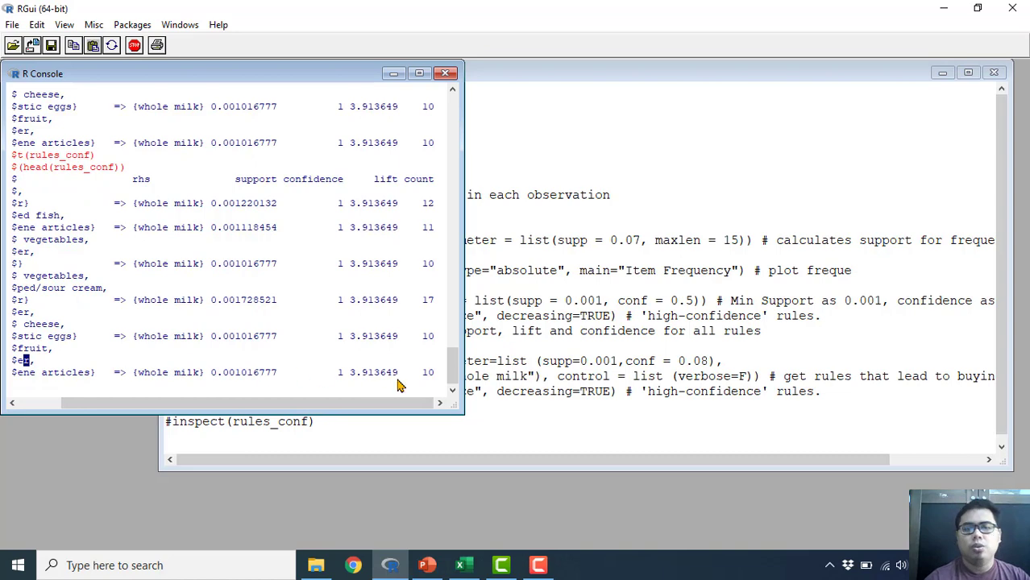
{"action": "left_click", "coordinate": [541, 379]}
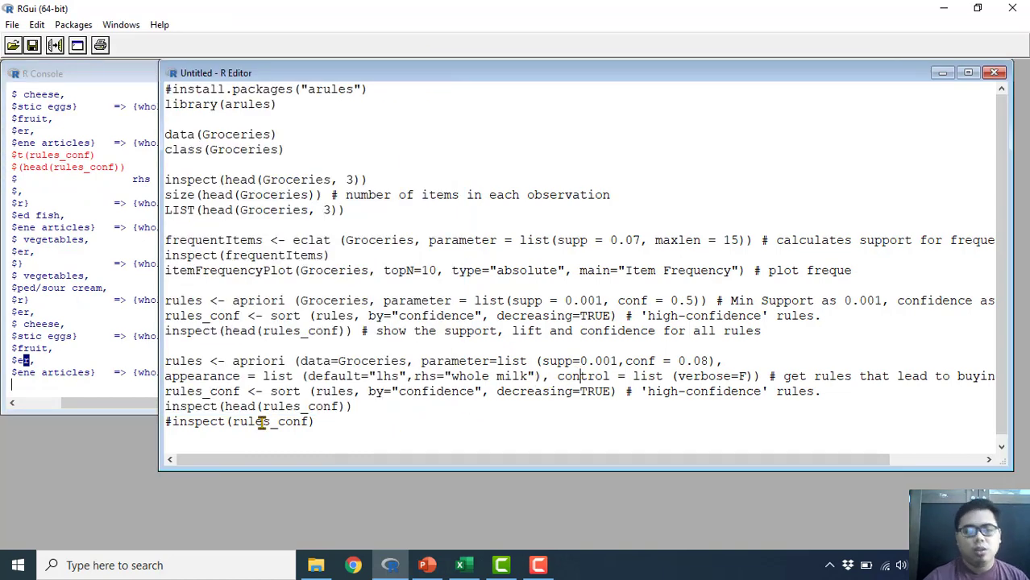
{"action": "left_click_drag", "start_coordinate": [139, 406], "coordinate": [80, 405]}
{"action": "left_click", "coordinate": [322, 427]}
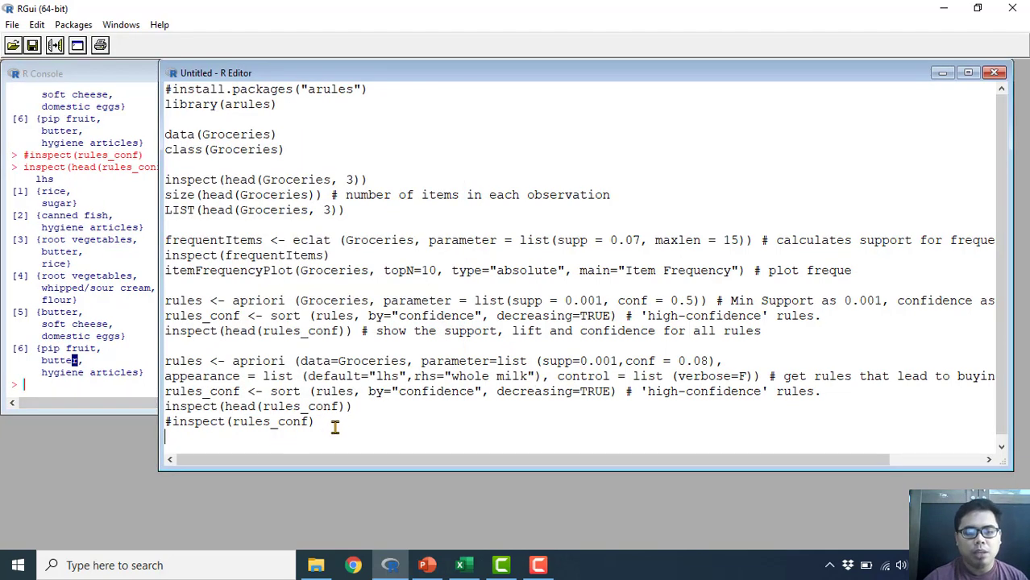
{"action": "left_click_drag", "start_coordinate": [316, 421], "coordinate": [168, 422]}
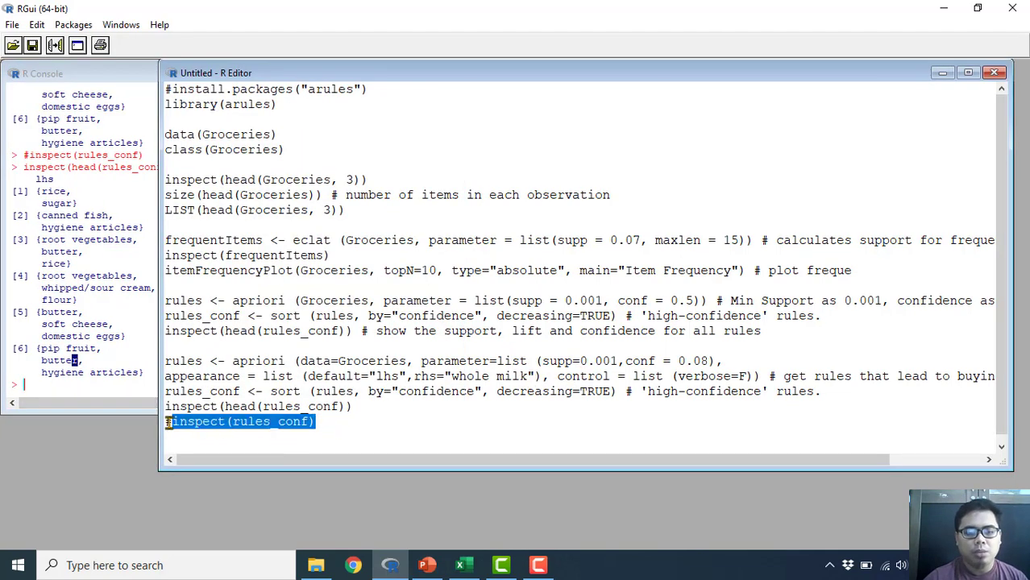
{"action": "left_click", "coordinate": [415, 430]}
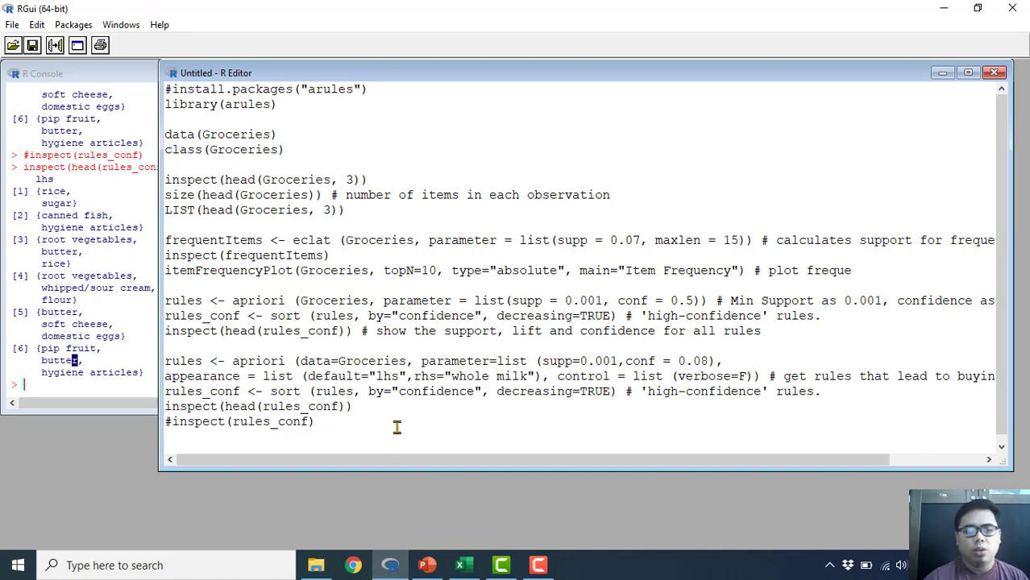